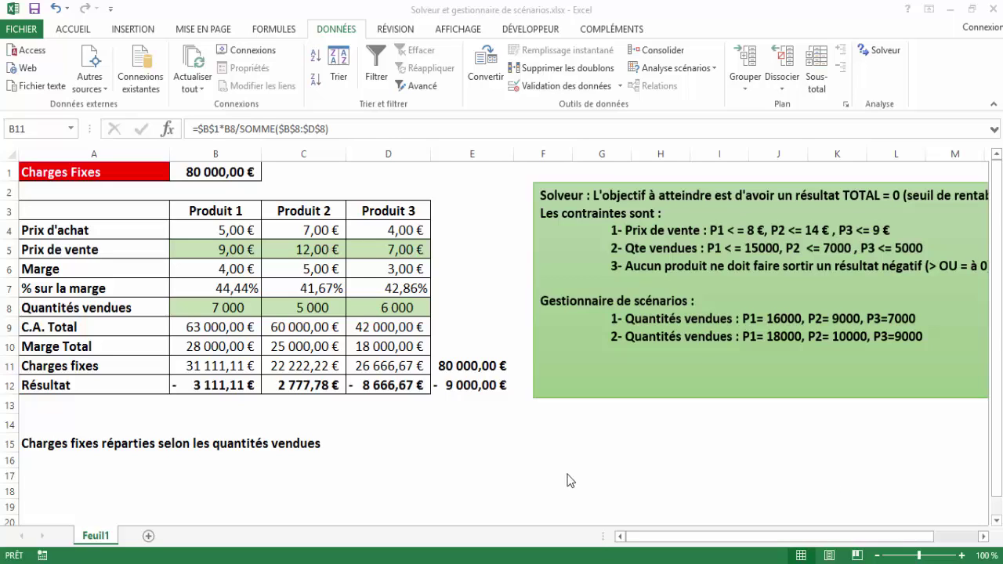
Tick Complément Solver in the Excel add-ins list to enable Solver.
left_click(495, 459)
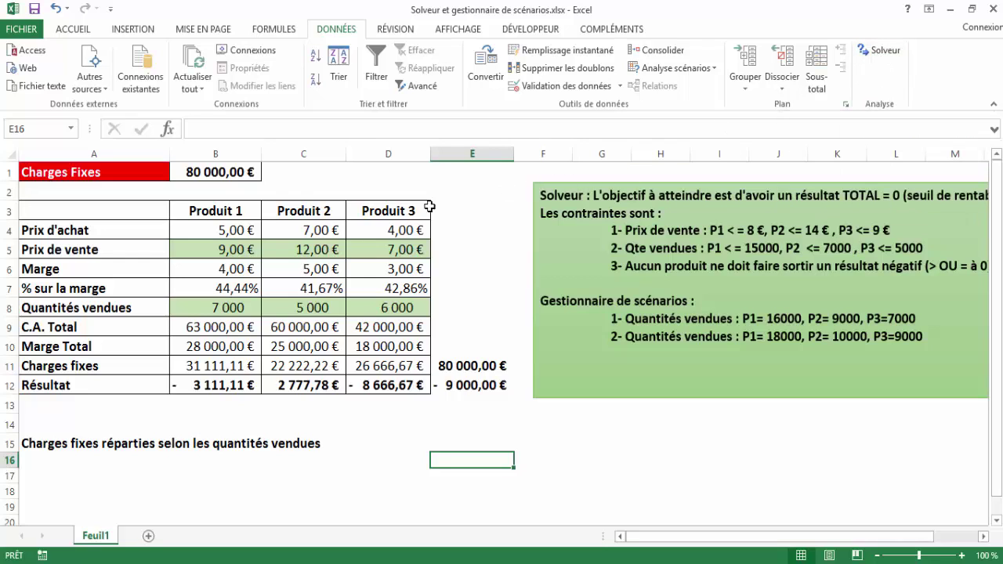
left_click(32, 35)
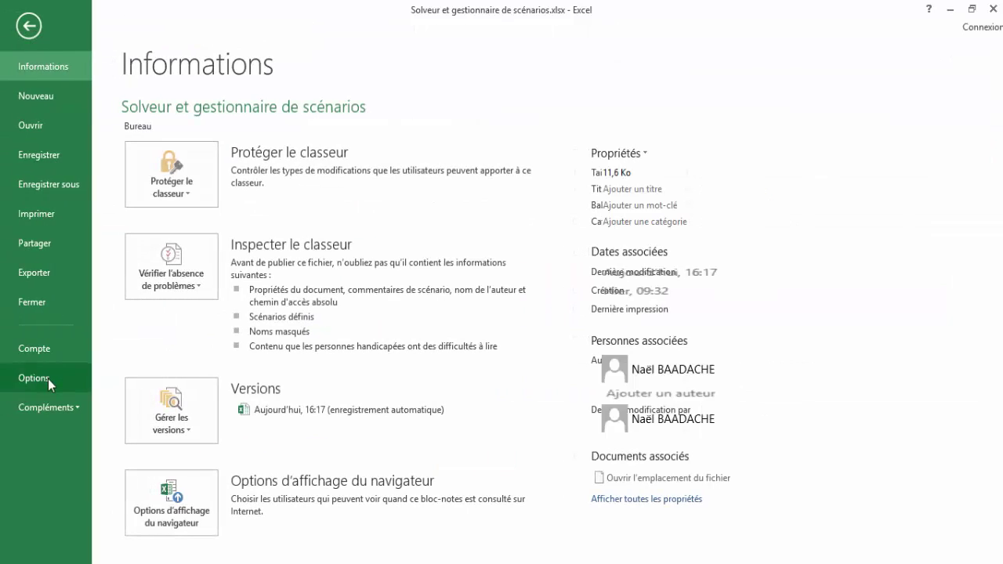
left_click(48, 378)
left_click(192, 230)
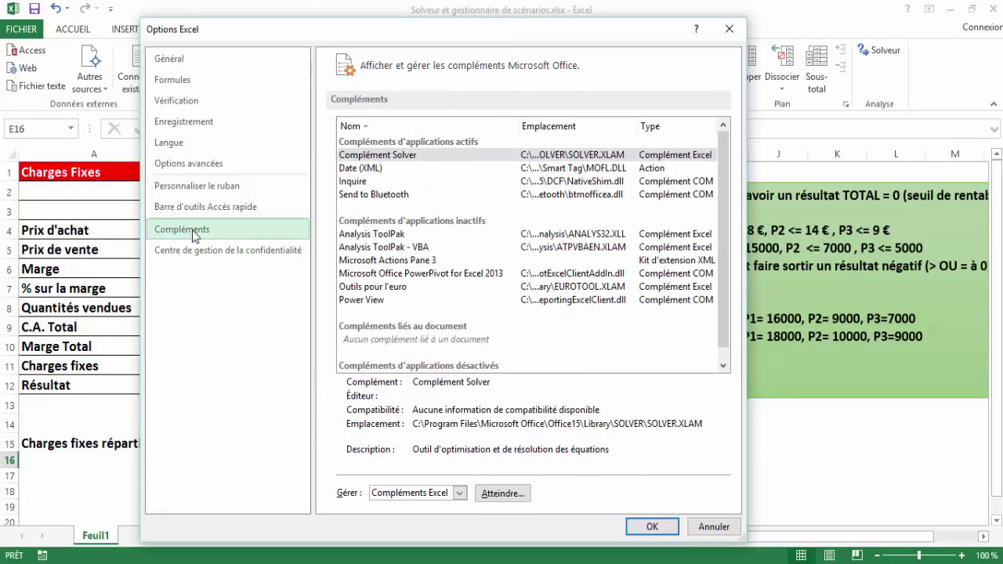
left_click(502, 493)
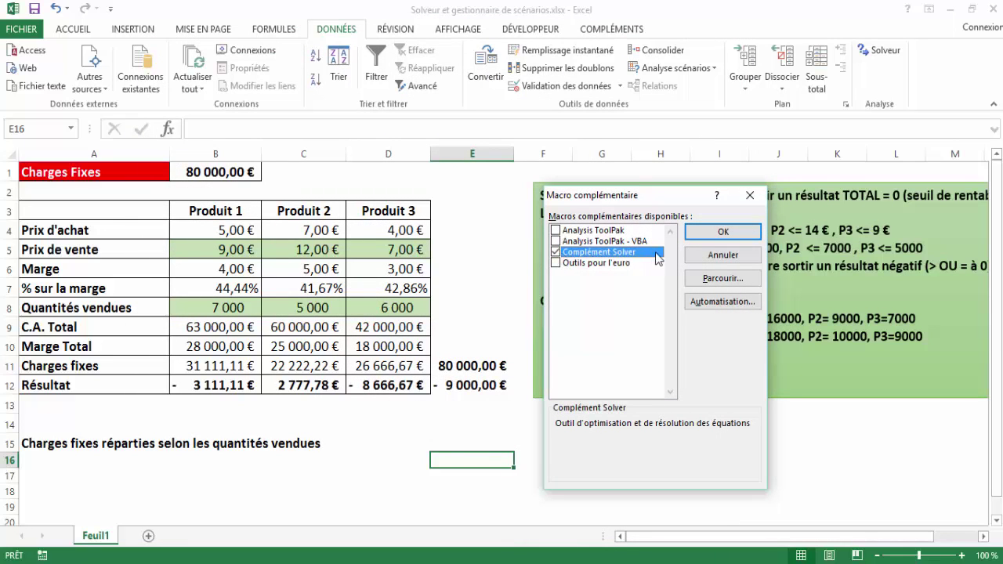
left_click(723, 232)
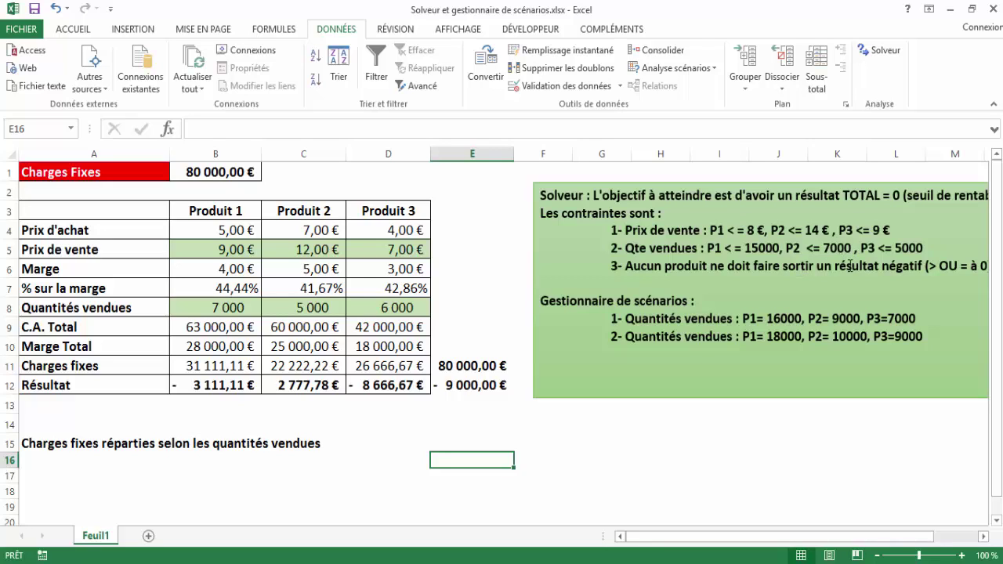
left_click(224, 211)
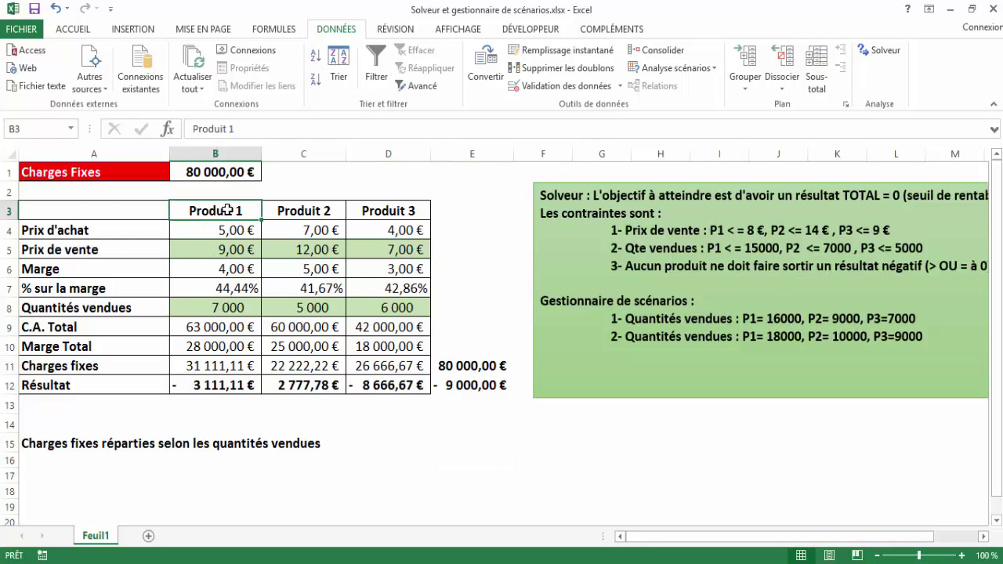
left_click(309, 212)
left_click(400, 211)
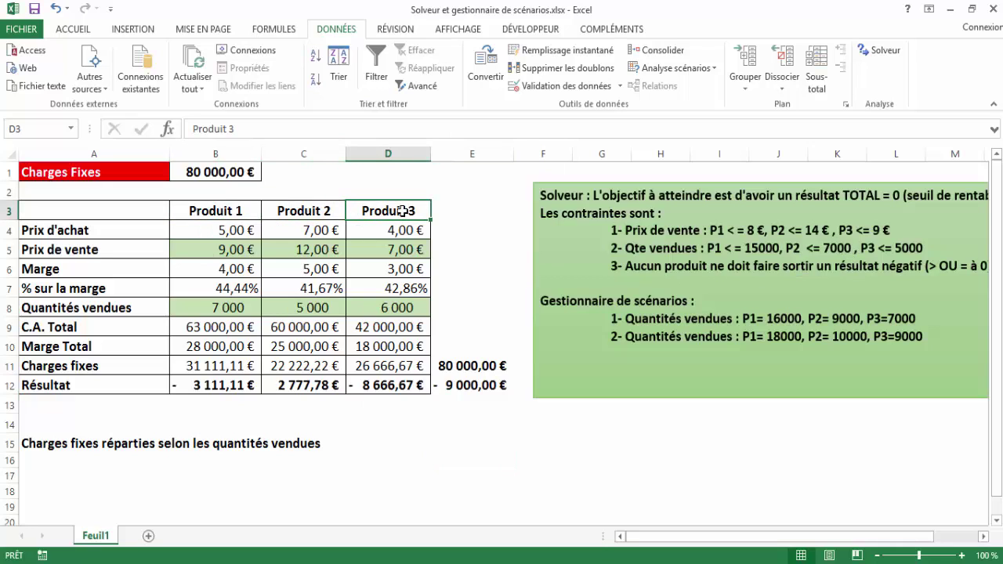
left_click(217, 230)
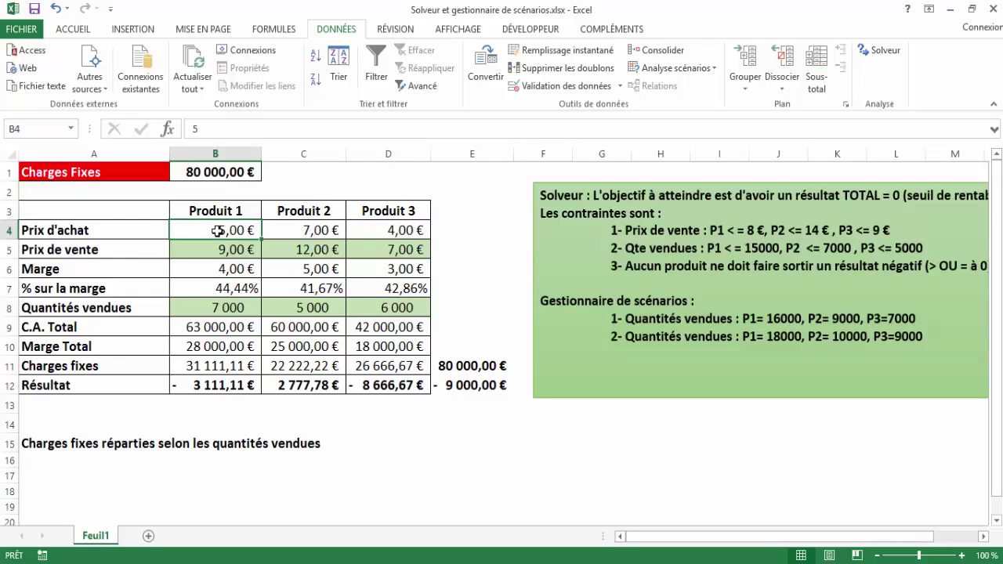
left_click(223, 250)
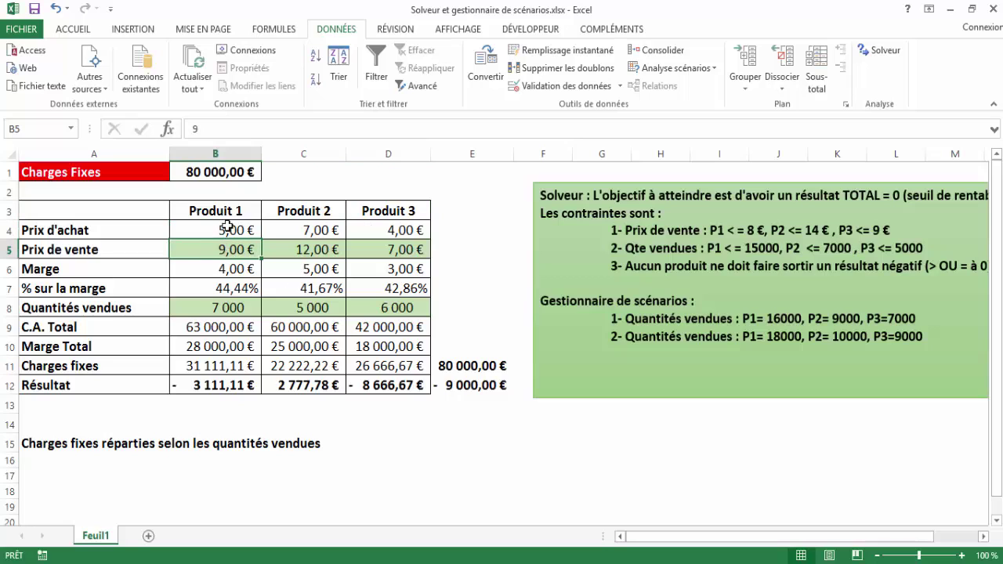
left_click(224, 271)
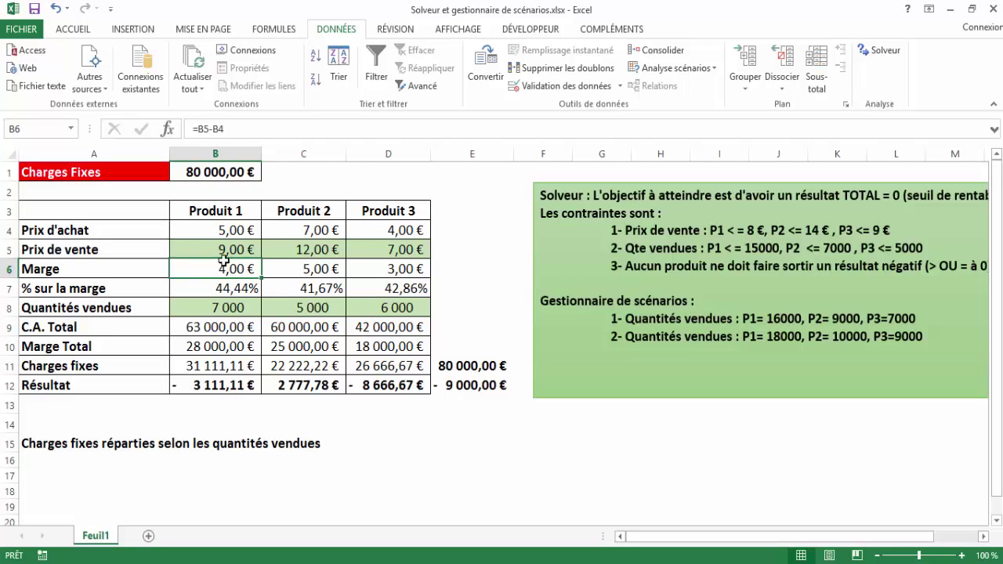
left_click(226, 249)
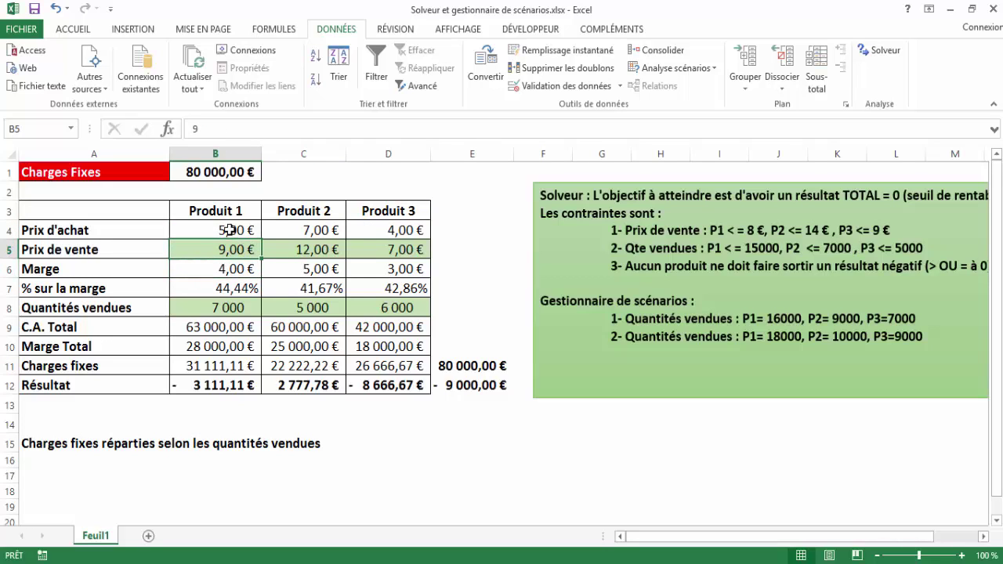
left_click(228, 229)
left_click(225, 290)
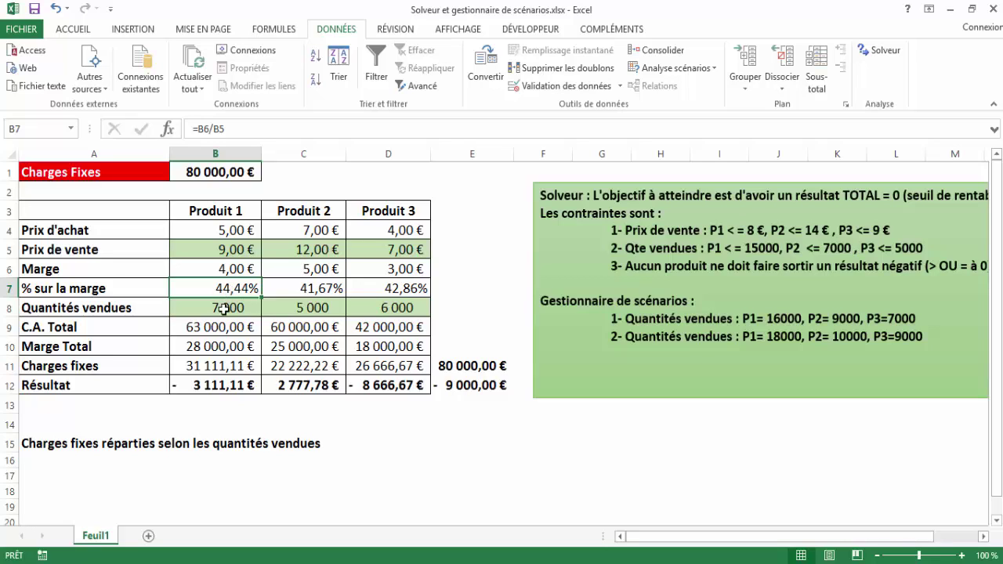
left_click(224, 310)
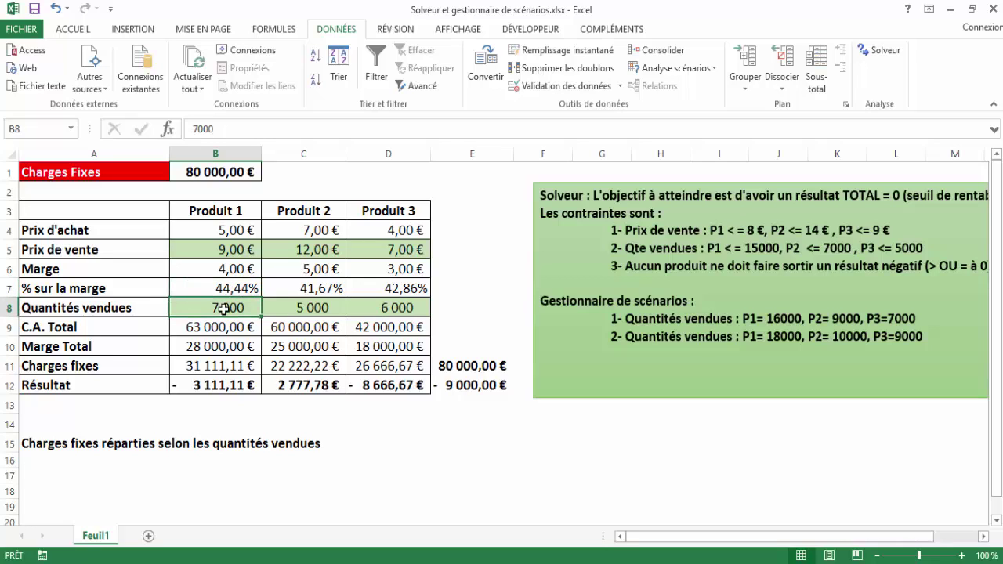
left_click(219, 326)
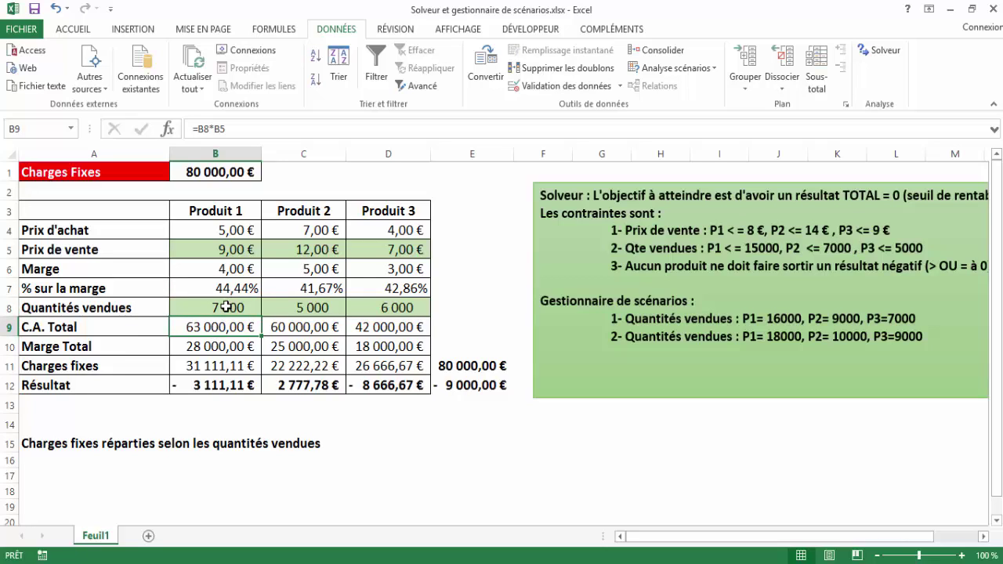
left_click(226, 307)
left_click(234, 248)
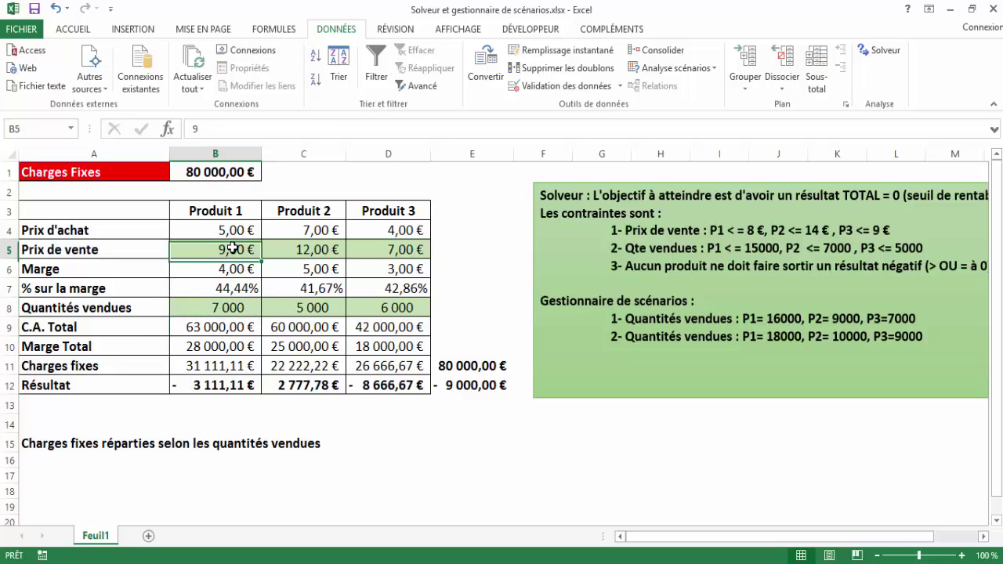
left_click(215, 348)
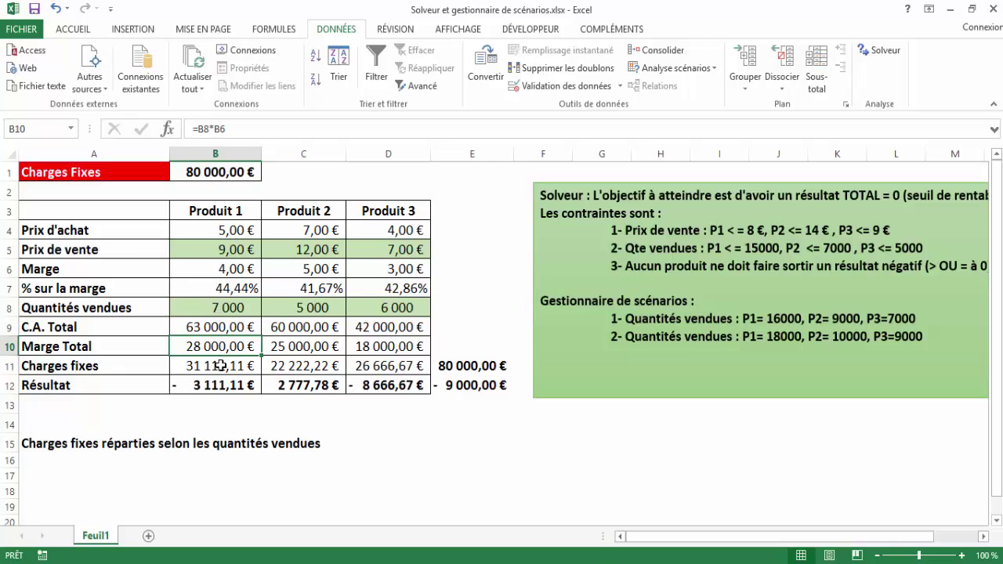
left_click(217, 172)
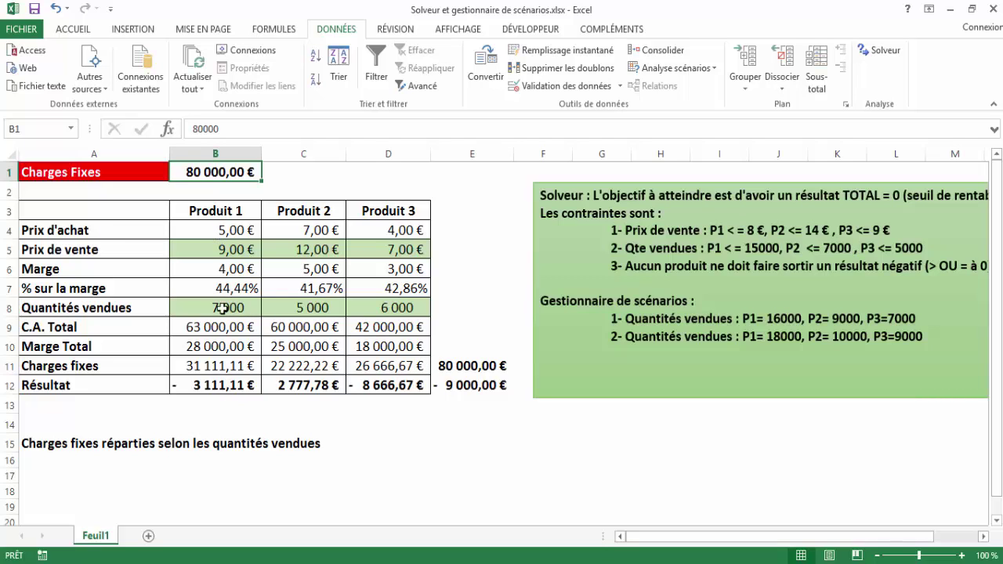
left_click(218, 388)
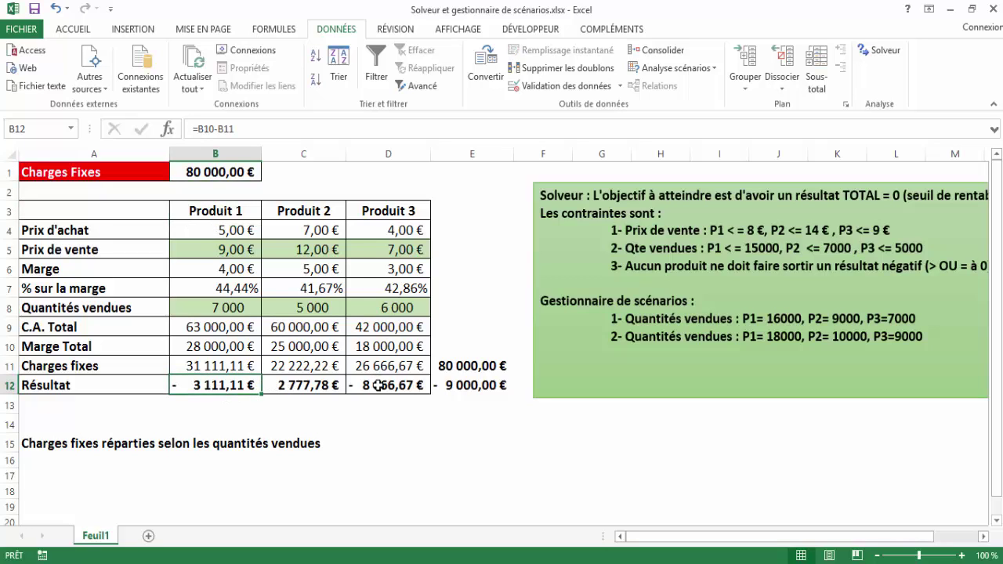
left_click(380, 387)
left_click(458, 383)
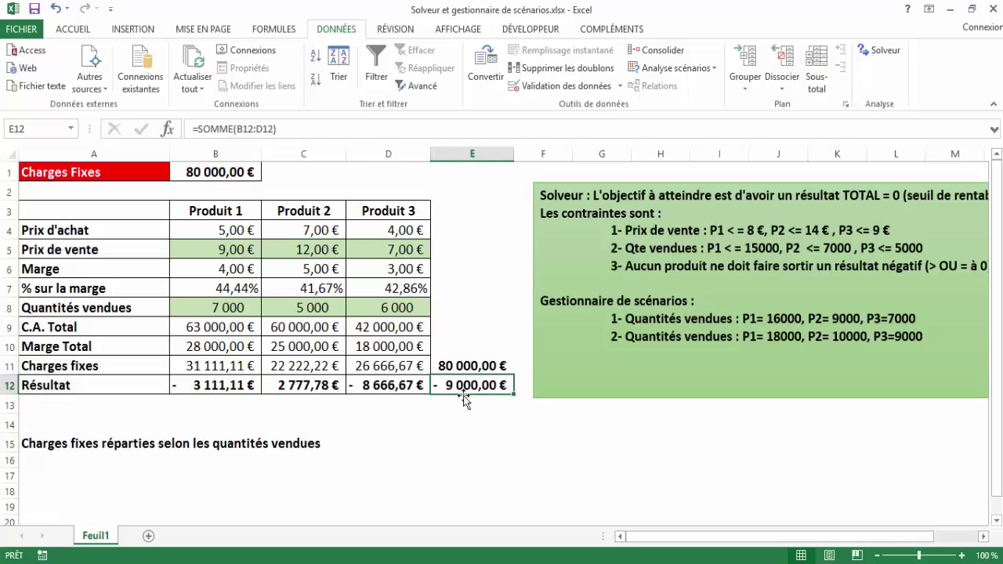
left_click(446, 367)
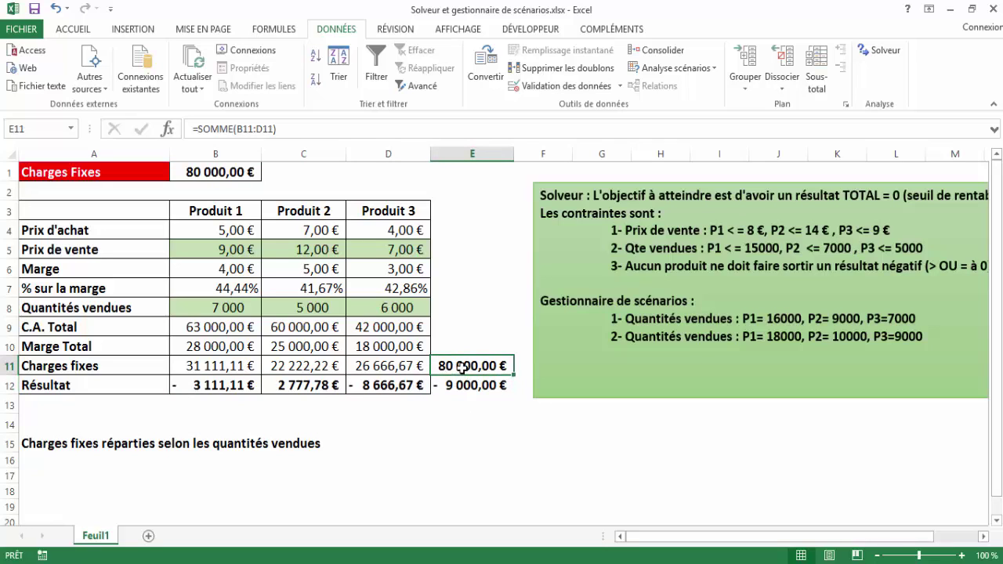
left_click(411, 368)
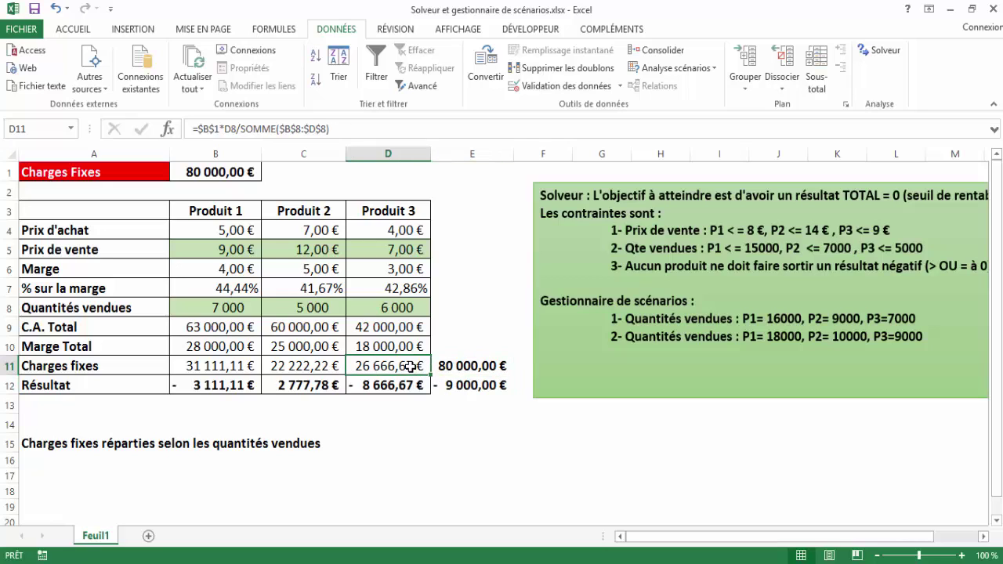
left_click_drag(384, 366, 213, 366)
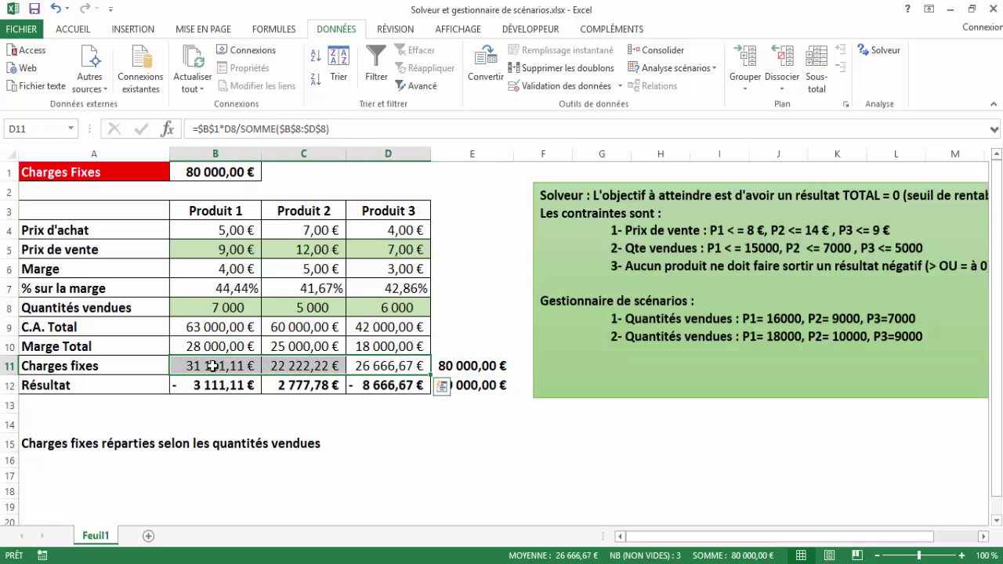
left_click(212, 366)
left_click(282, 365)
left_click(391, 366)
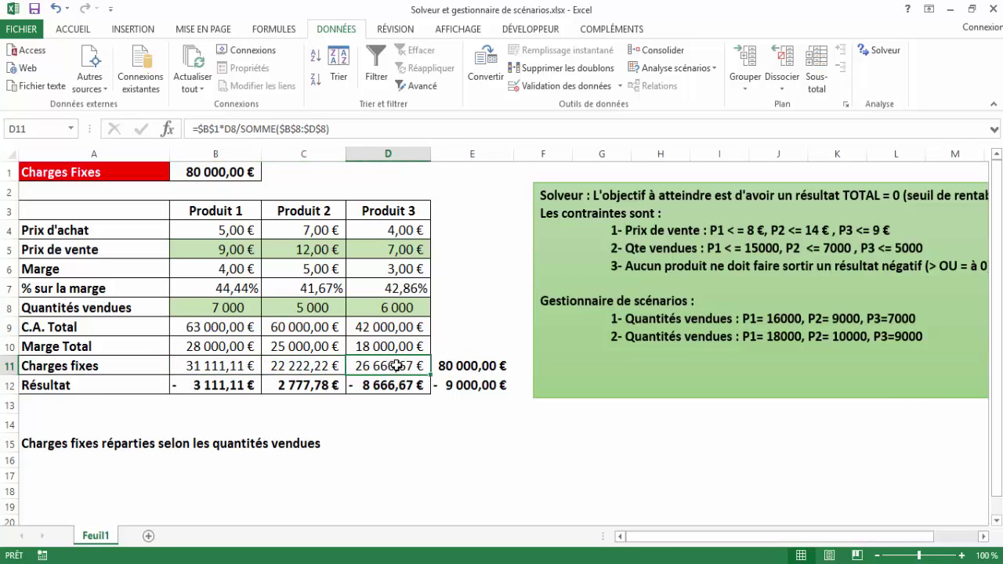
left_click(306, 366)
left_click(390, 366)
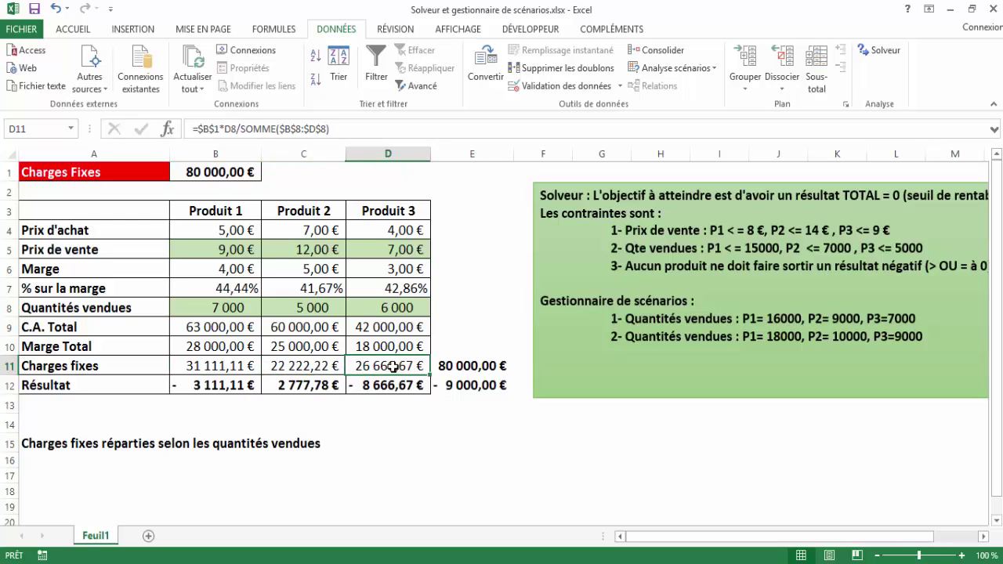
left_click(698, 185)
Shift the green instructions box left and widen it so the Solver and scenario lines fit.
left_click_drag(705, 183, 691, 181)
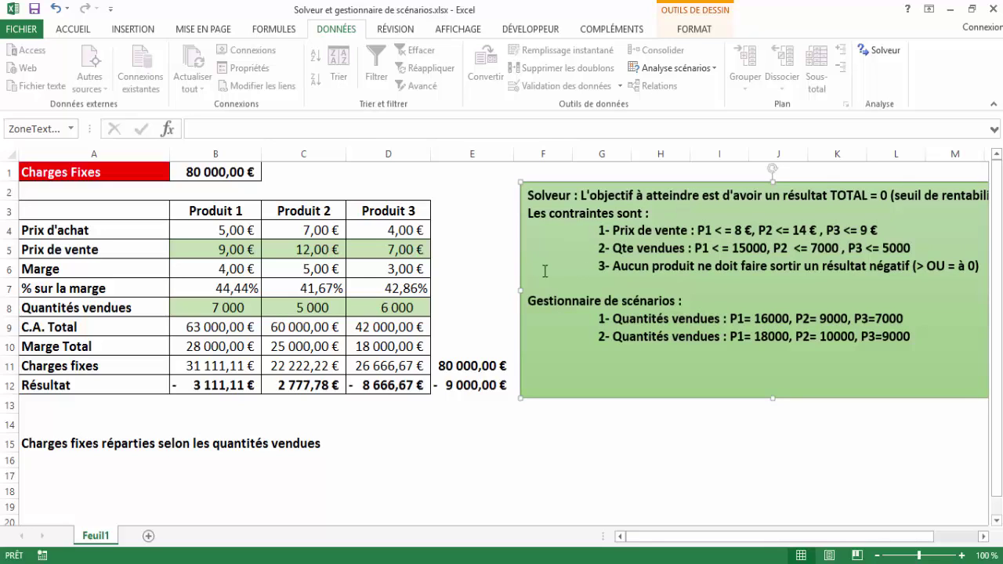
left_click_drag(519, 291, 508, 290)
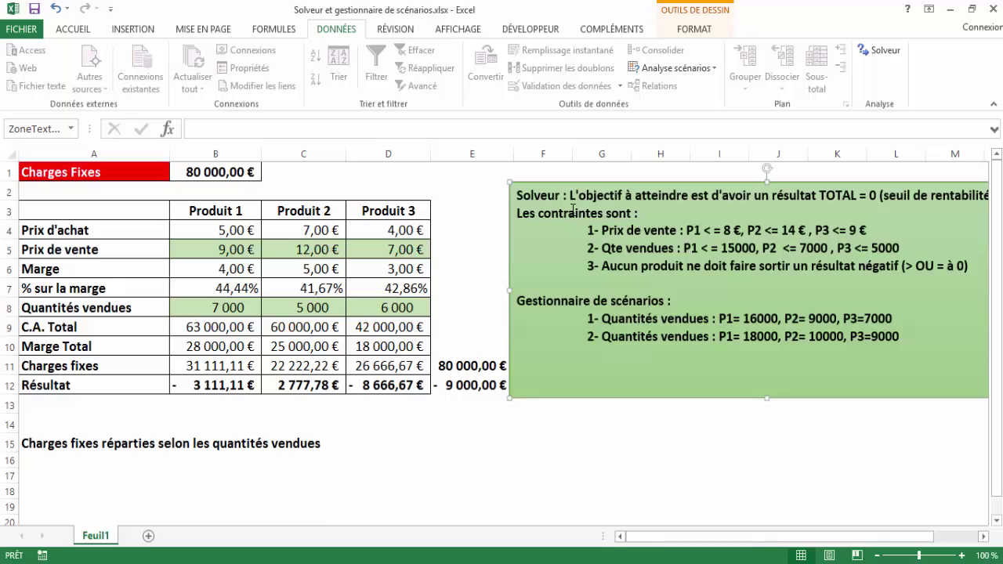
left_click(602, 229)
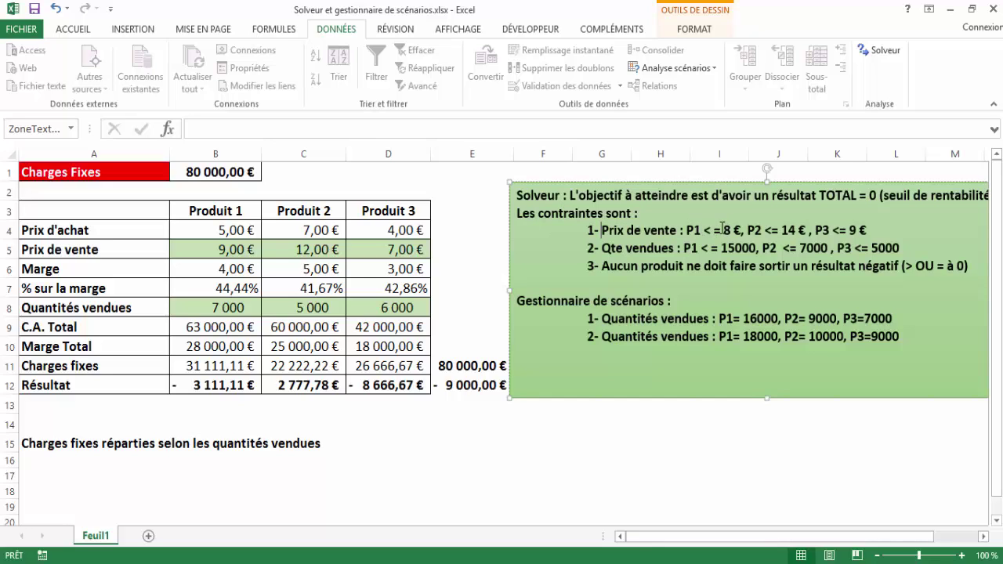
double_click(854, 228)
left_click(722, 247)
left_click(590, 434)
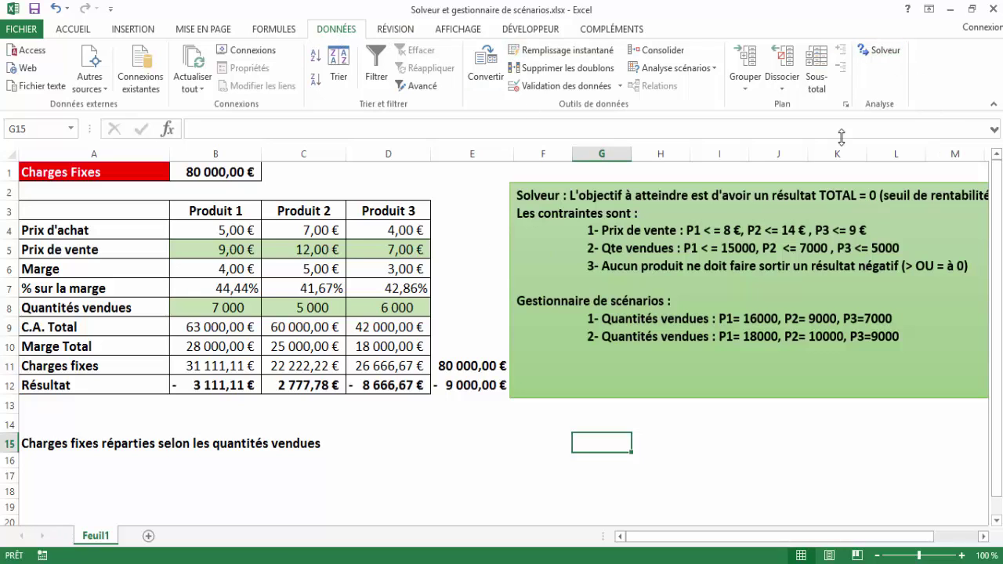
In Solver, set objective cell $E$12 to reach a value of 0.
left_click(884, 51)
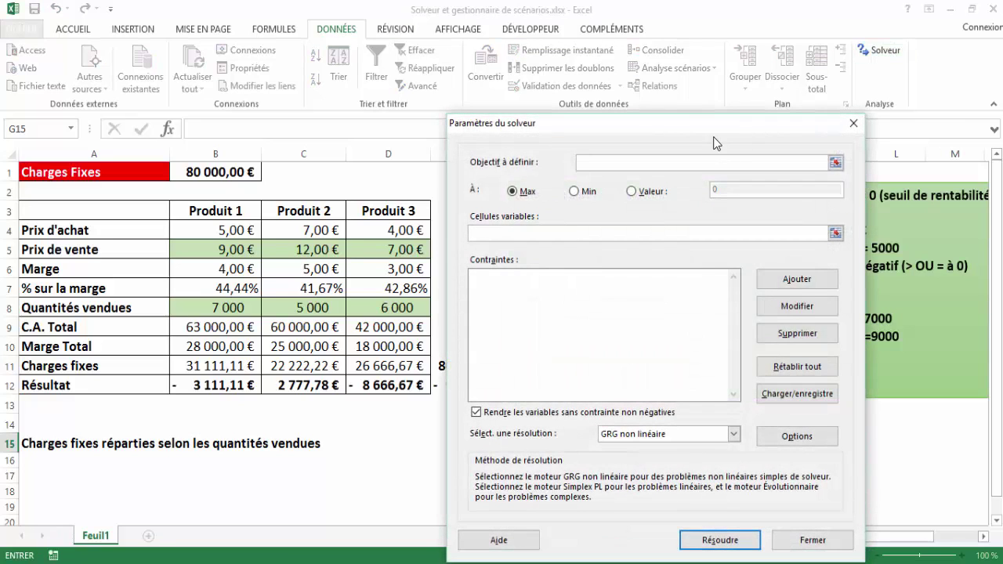
left_click_drag(703, 132, 827, 80)
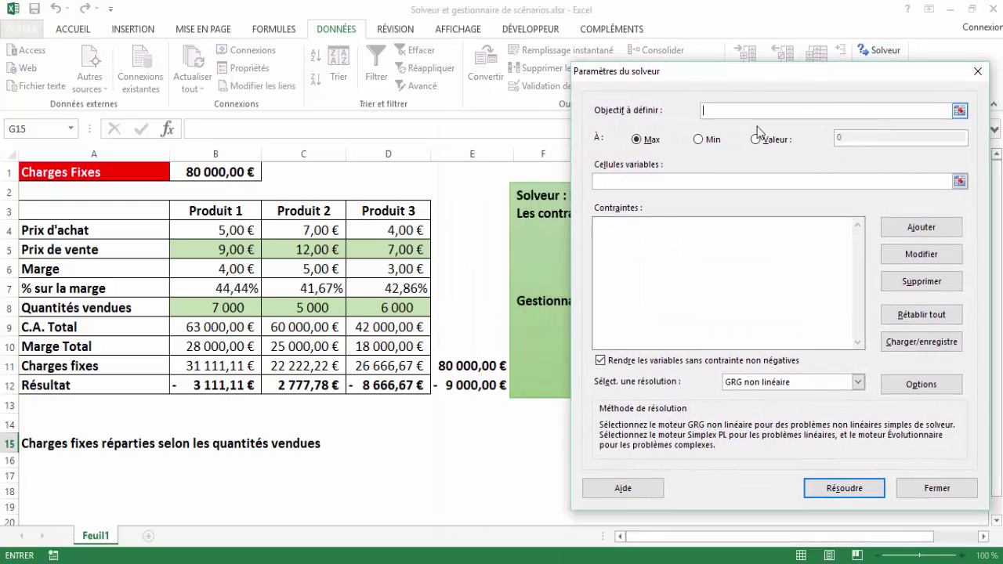
left_click_drag(766, 80, 732, 258)
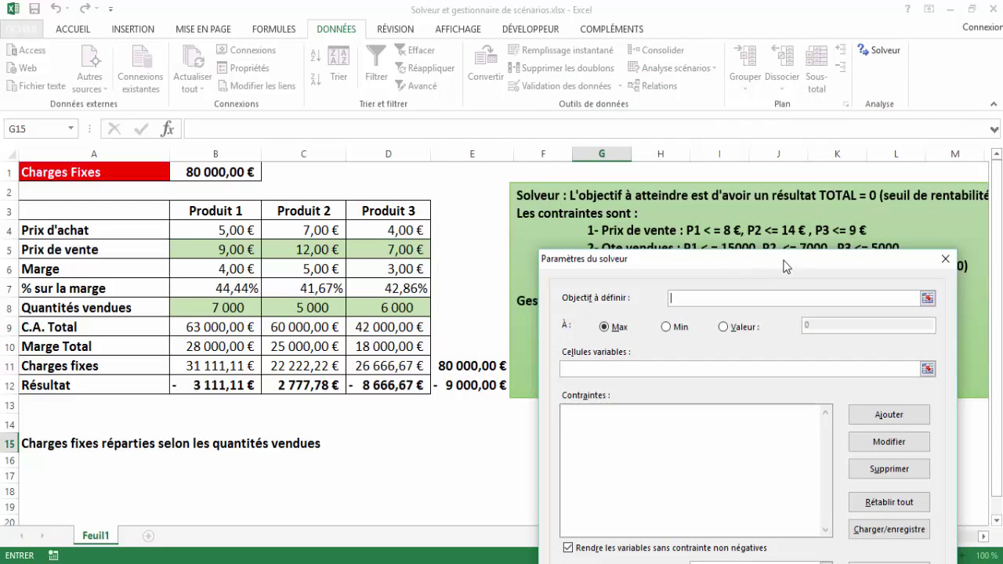
left_click_drag(786, 262, 811, 149)
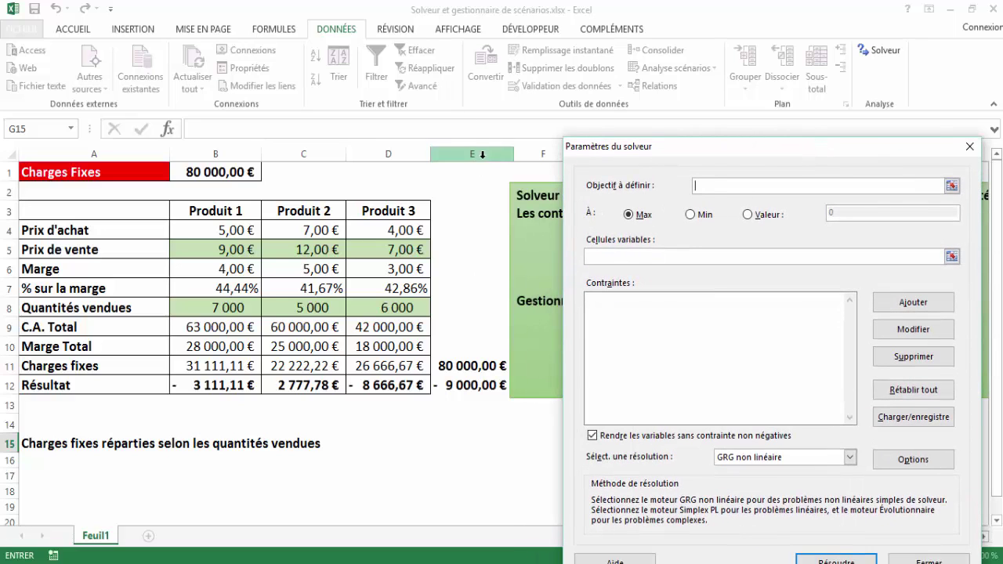
left_click(471, 390)
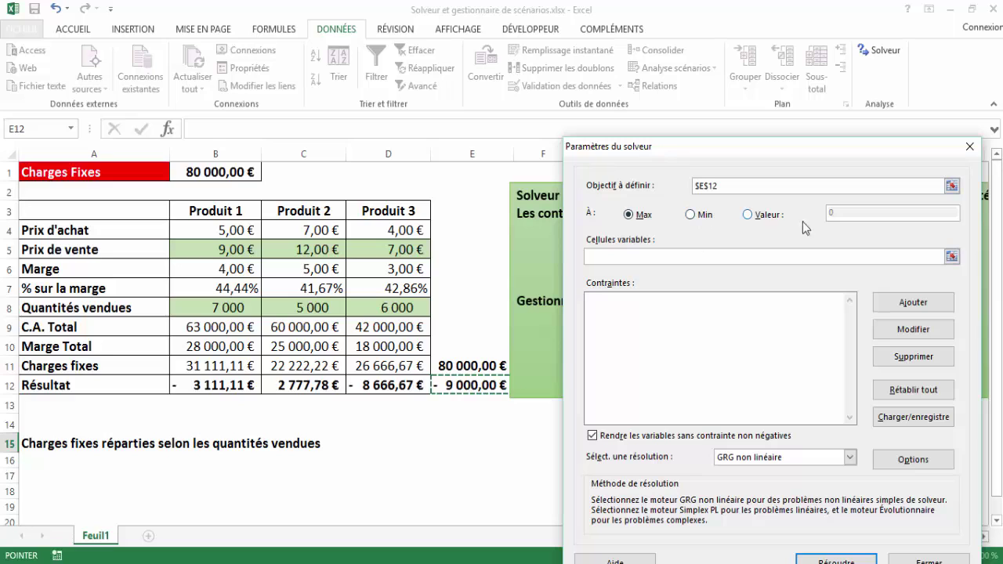
left_click(749, 214)
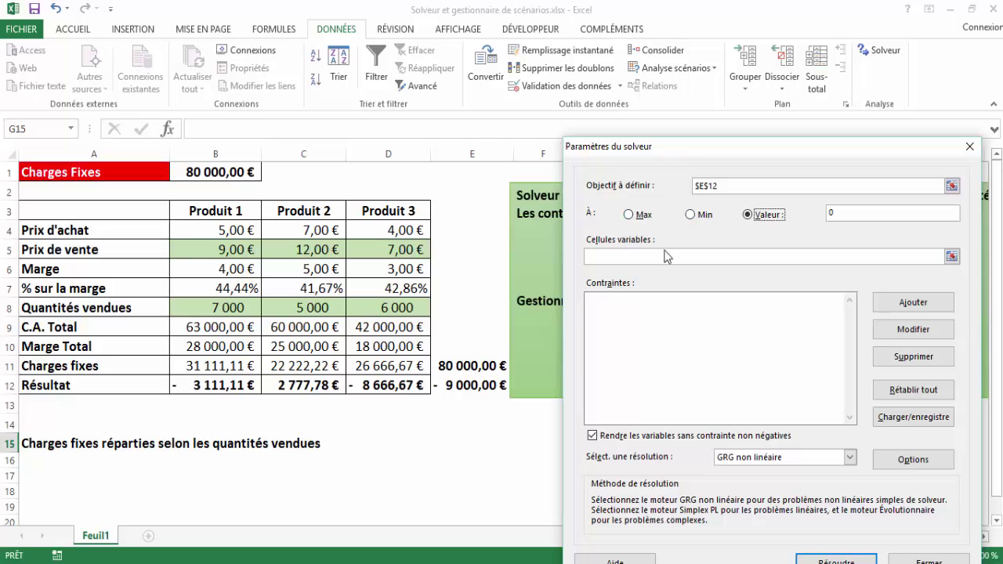
Enter $B$5:$D$5;$B$8:$D$8 as Solver's variable cells.
left_click(639, 256)
left_click(640, 256)
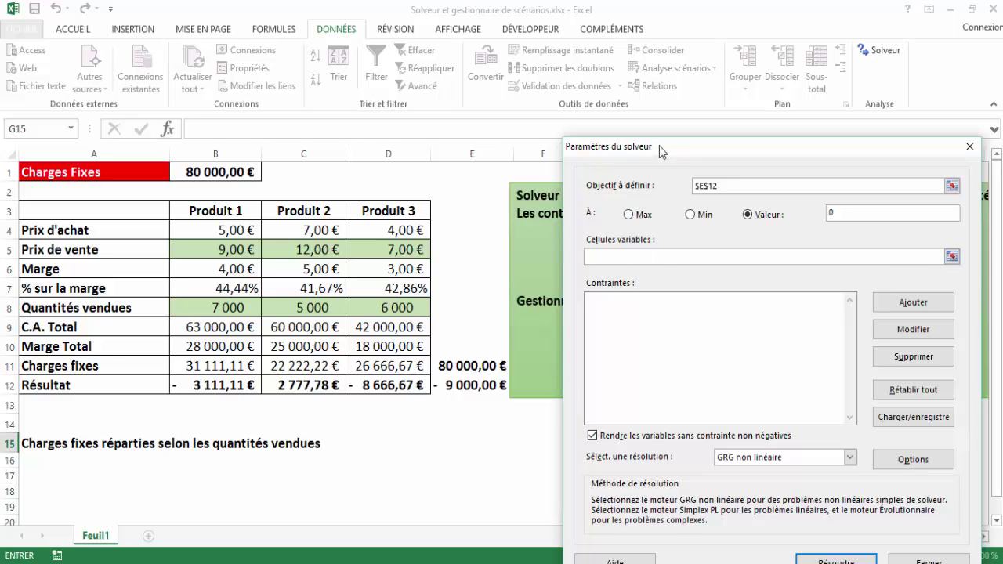
mouse_move(702, 153)
left_mouse_down()
mouse_move(683, 284)
mouse_move(697, 270)
left_mouse_up()
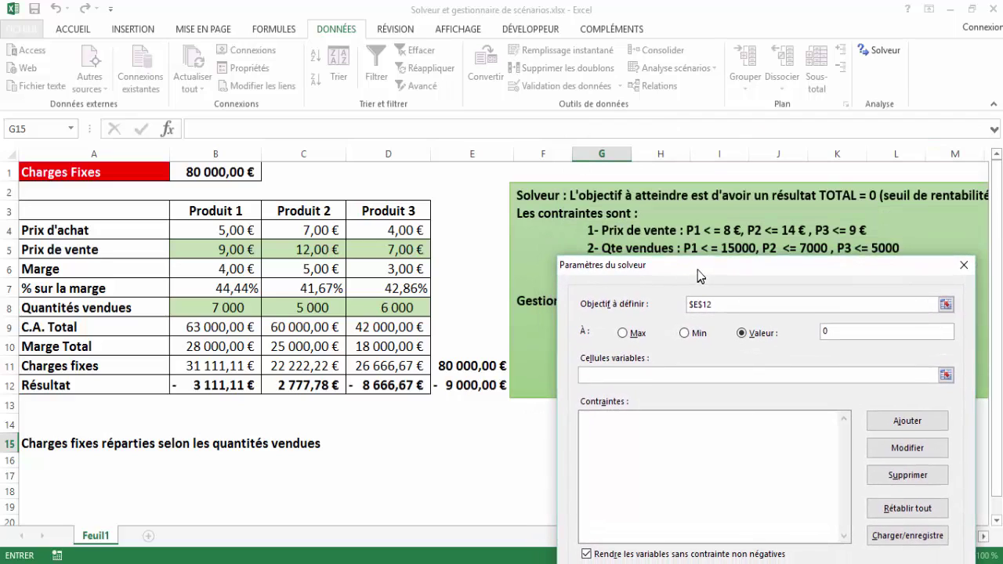
left_click(211, 250)
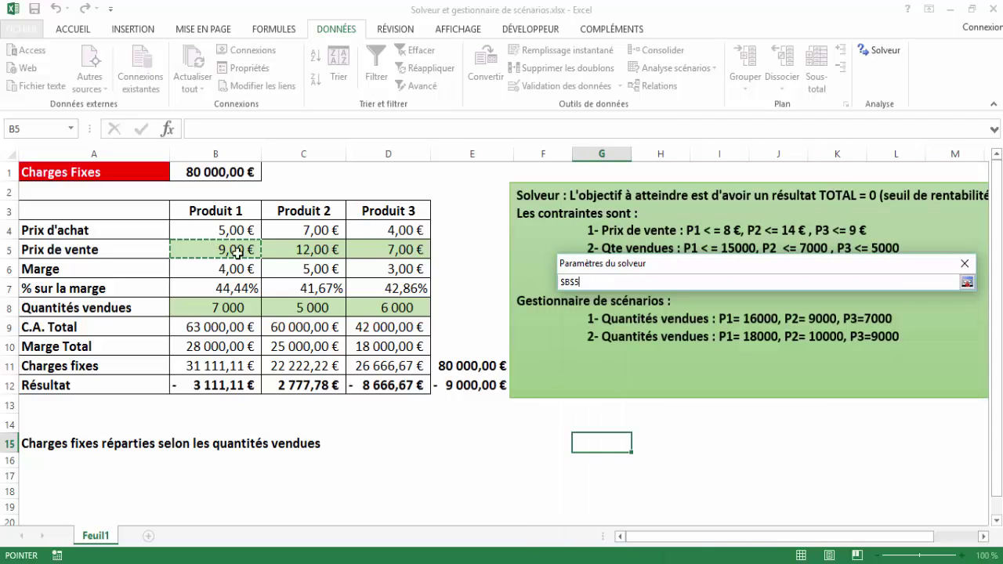
left_click_drag(211, 249, 396, 251)
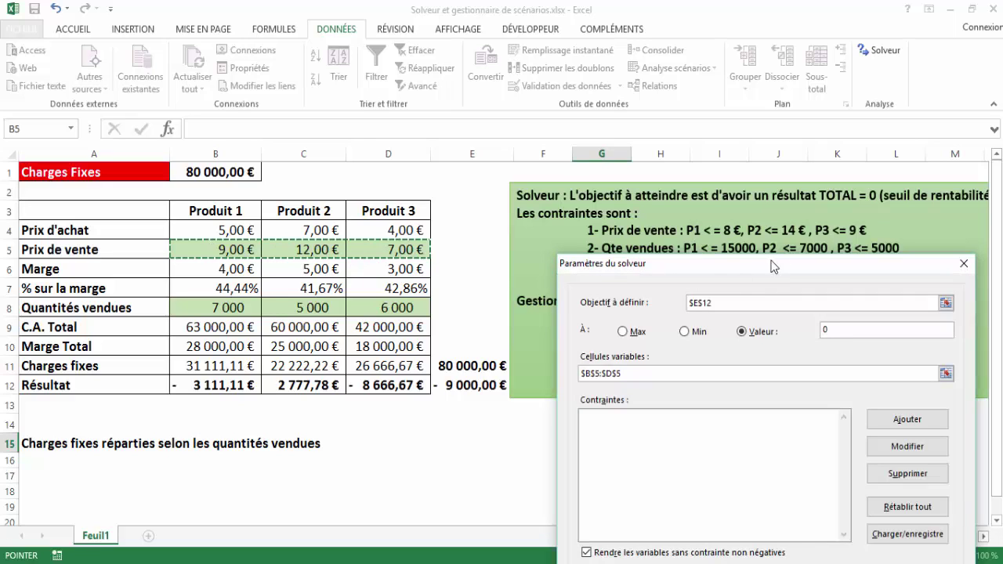
left_click_drag(703, 271, 701, 282)
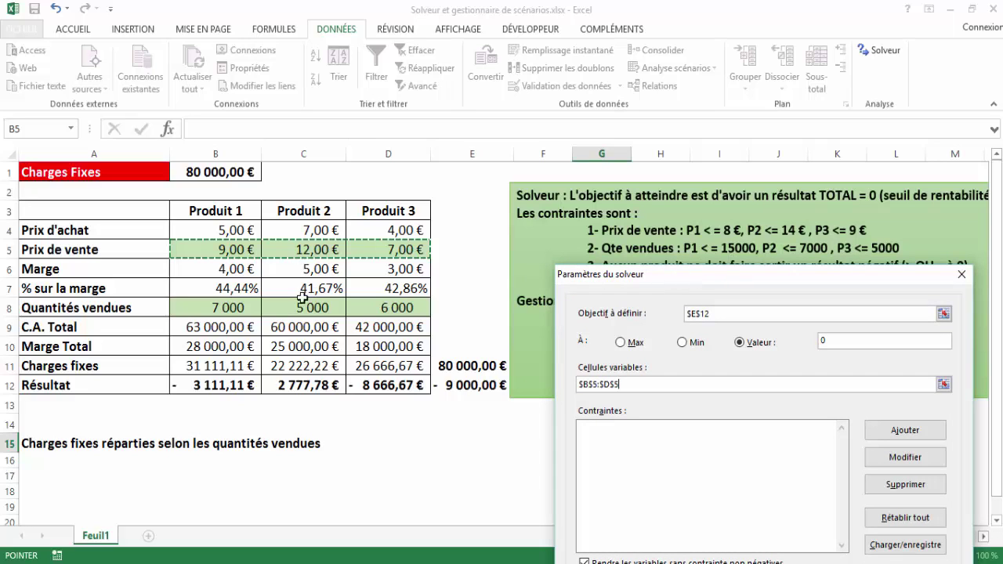
type(";")
left_click_drag(212, 308, 374, 308)
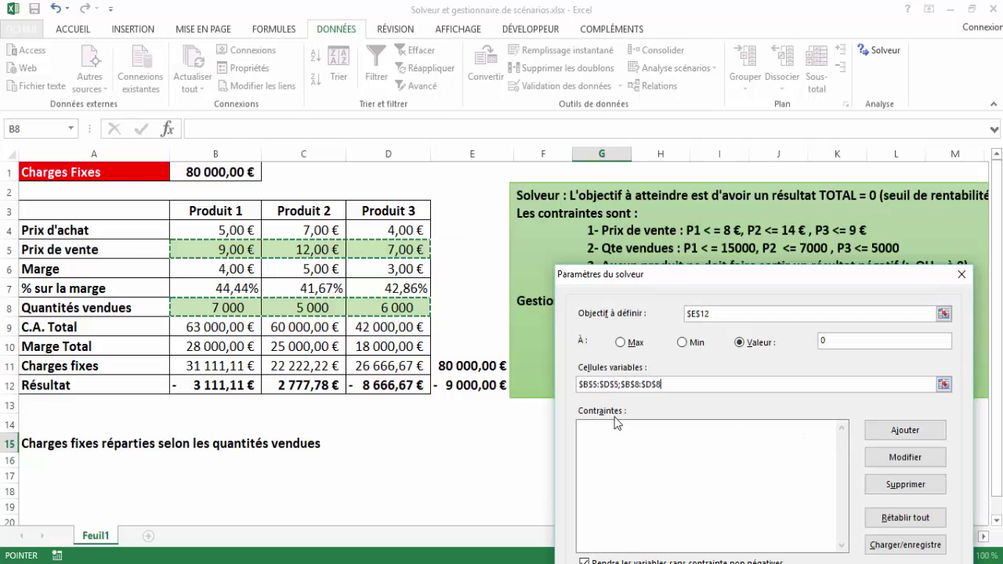
left_click_drag(725, 275, 680, 288)
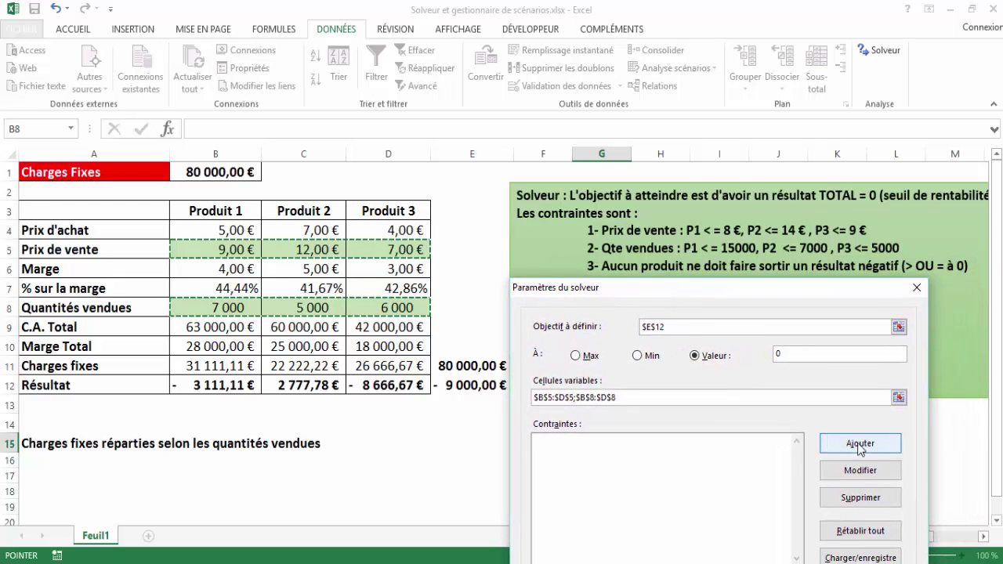
Add price constraints $B$5 <= 8, $C$5 <= 14 and $D$5 <= 9.
left_click(860, 444)
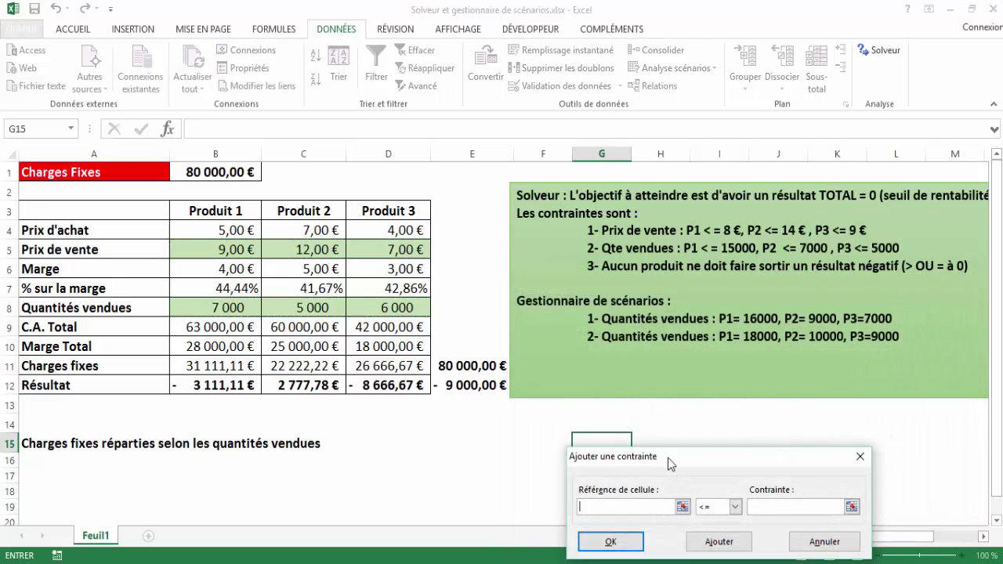
left_click_drag(668, 459, 233, 378)
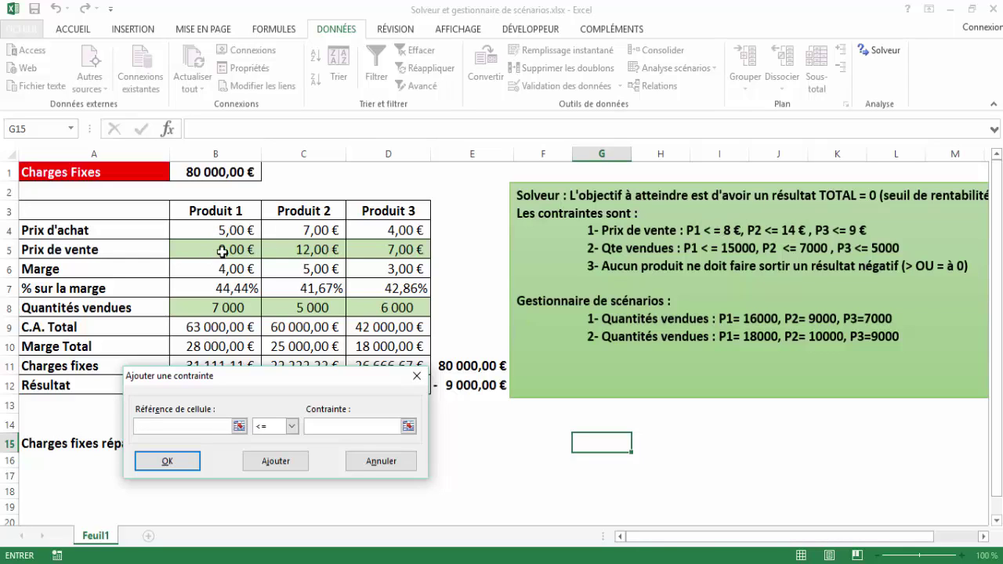
left_click(223, 251)
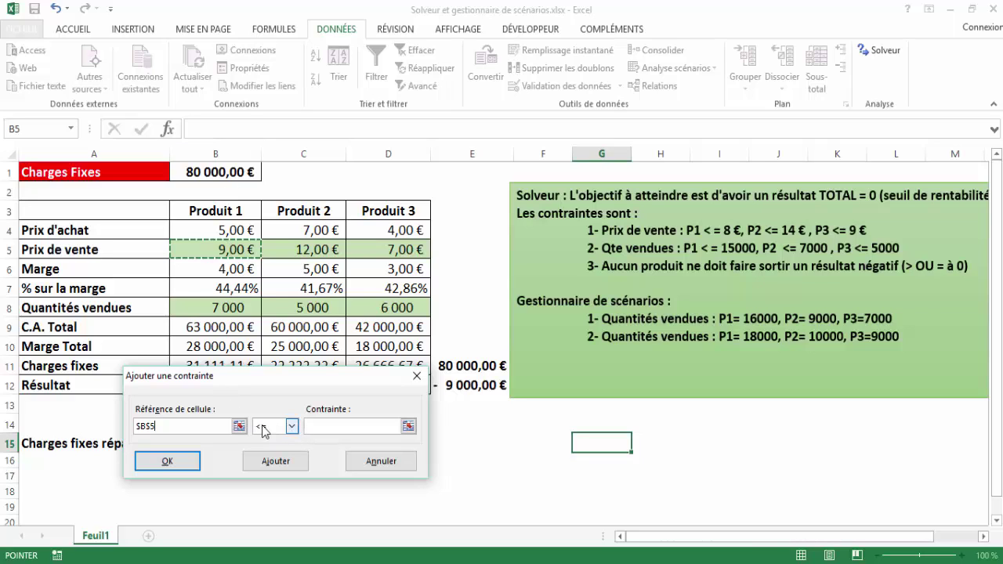
left_click(291, 428)
left_click(276, 440)
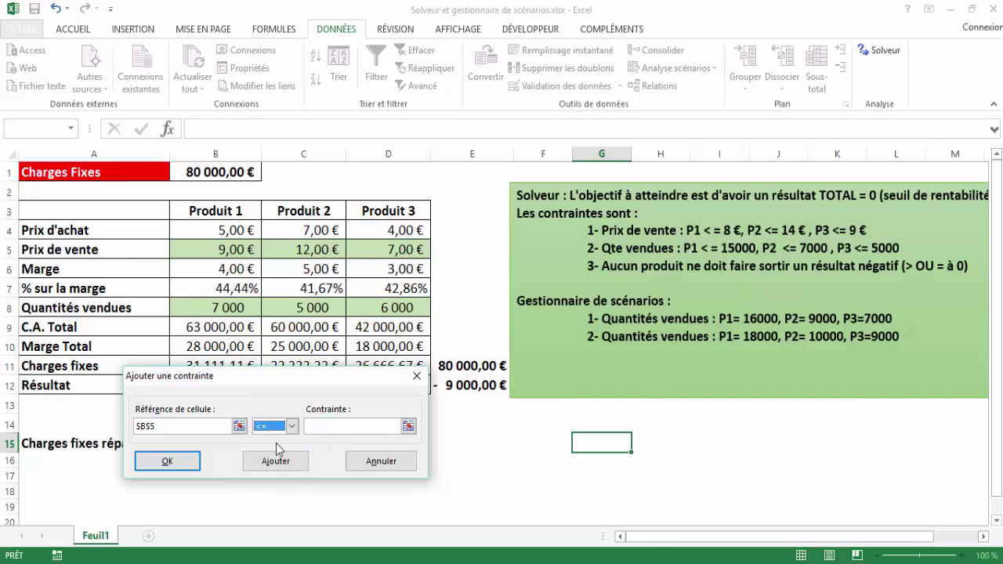
left_click(329, 425)
type("8")
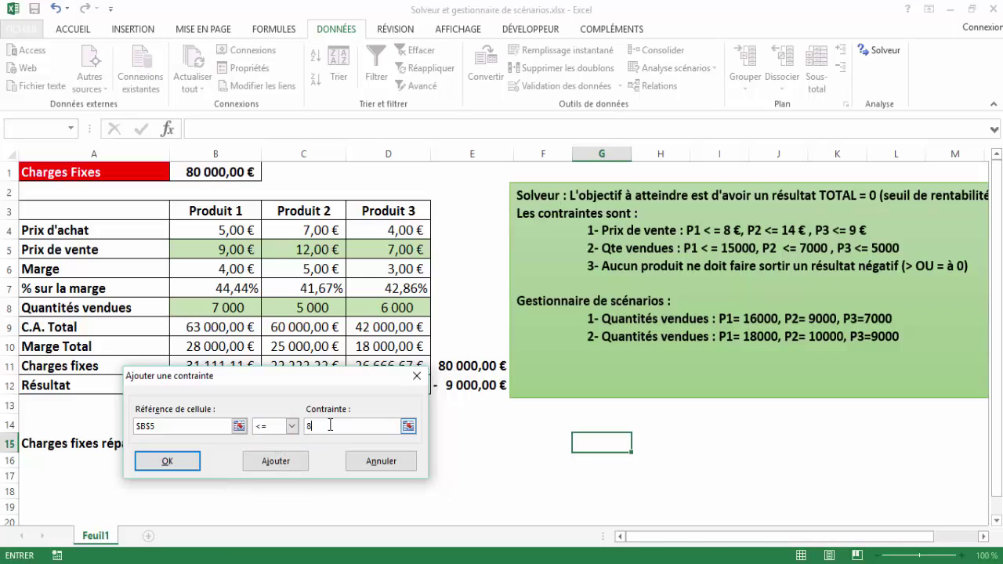
left_click(277, 462)
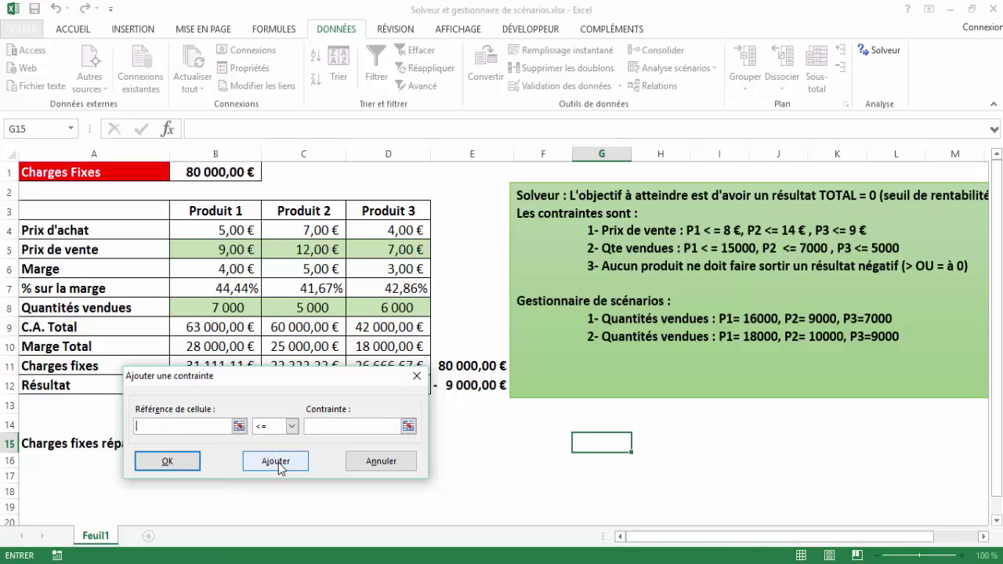
left_click(302, 251)
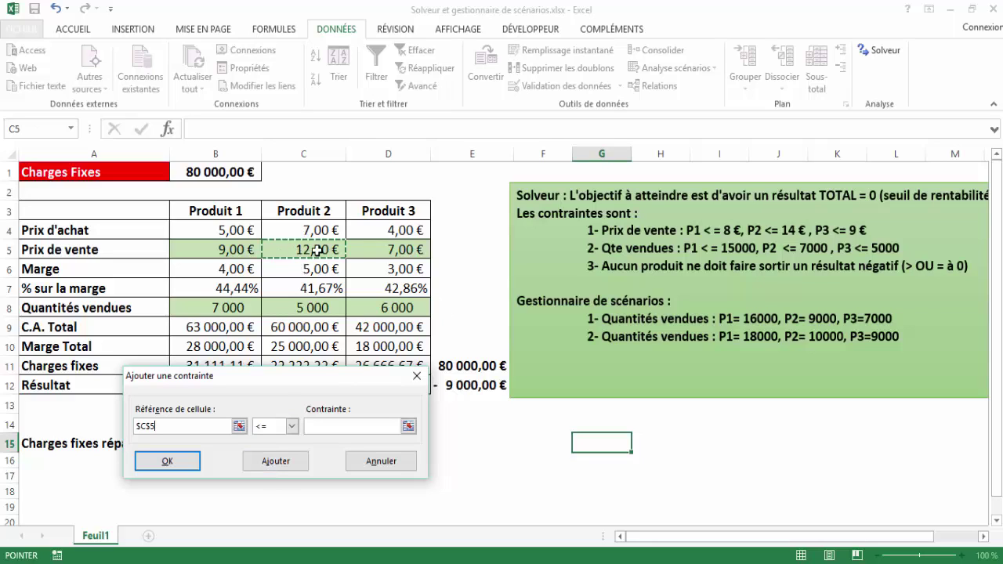
left_click(326, 426)
type("14")
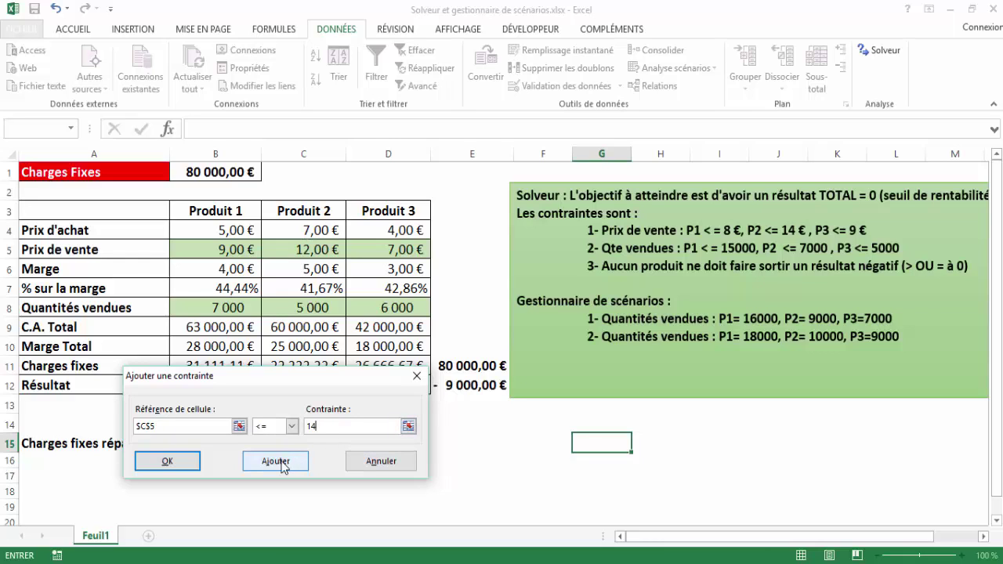
left_click(280, 463)
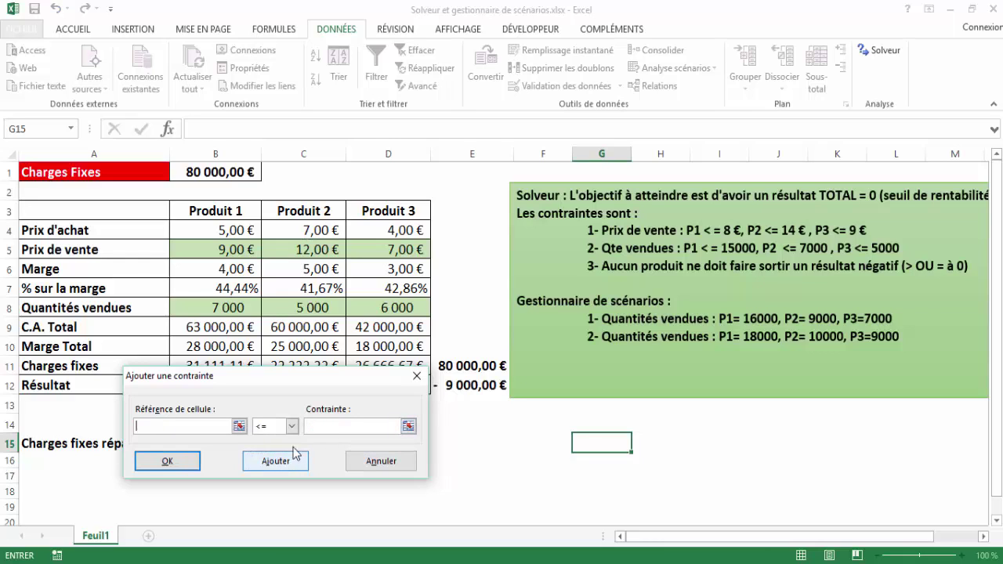
left_click(397, 249)
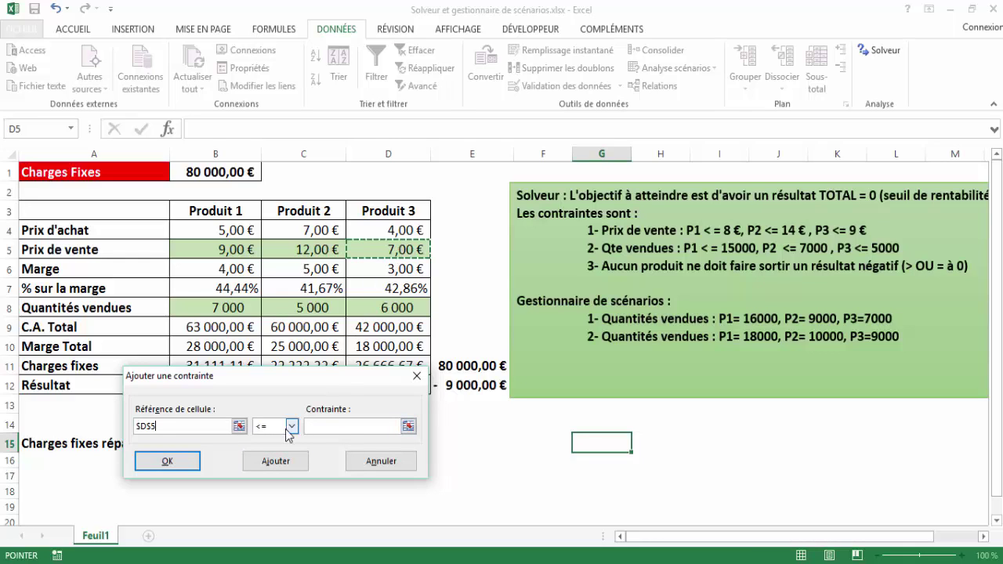
left_click(344, 423)
type("9")
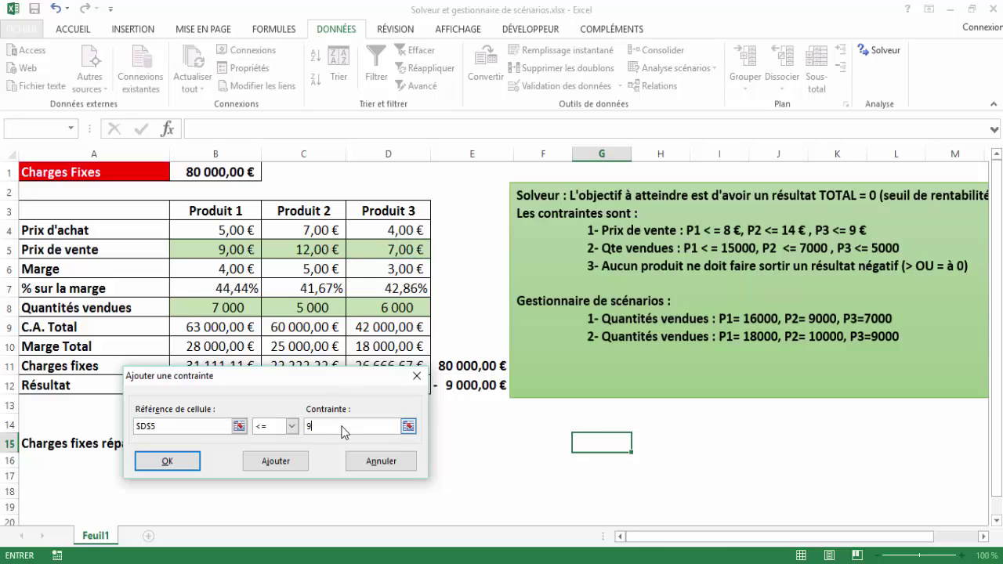
left_click(281, 464)
Add quantity constraints $B$8 <= 15000, $C$8 <= 7000 and $D$8 <= 5000.
left_click_drag(311, 383, 342, 402)
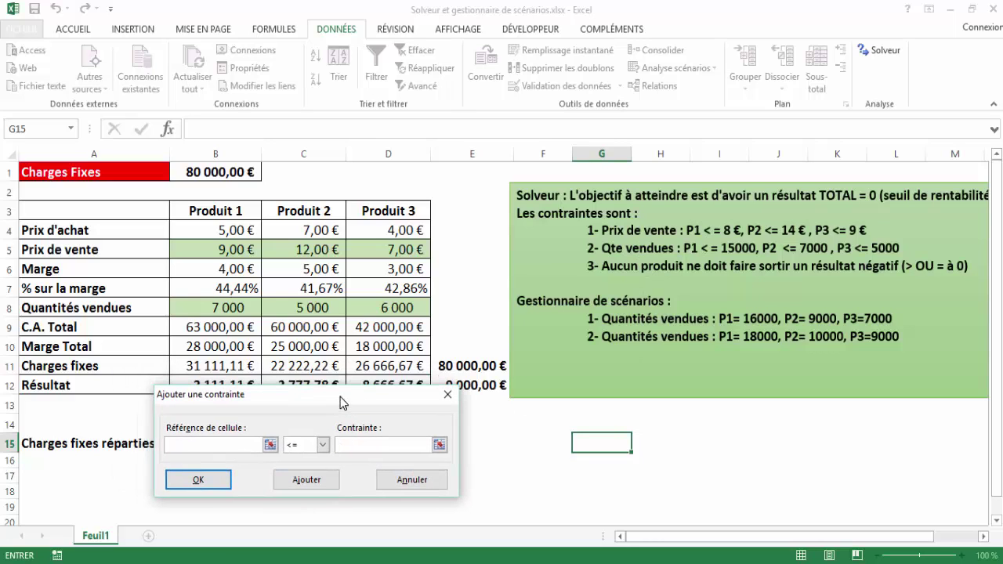
left_click(209, 309)
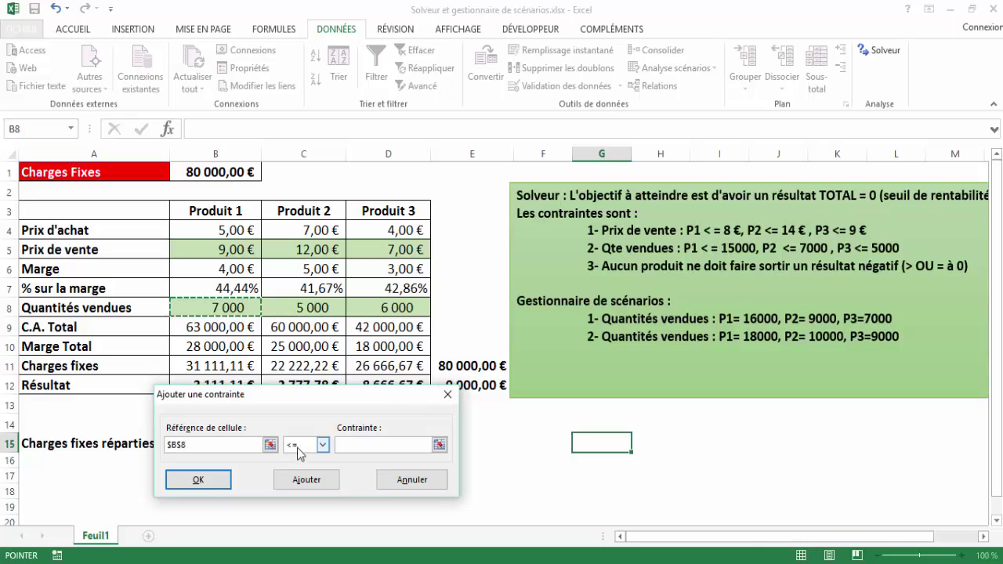
left_click(352, 446)
type("15000")
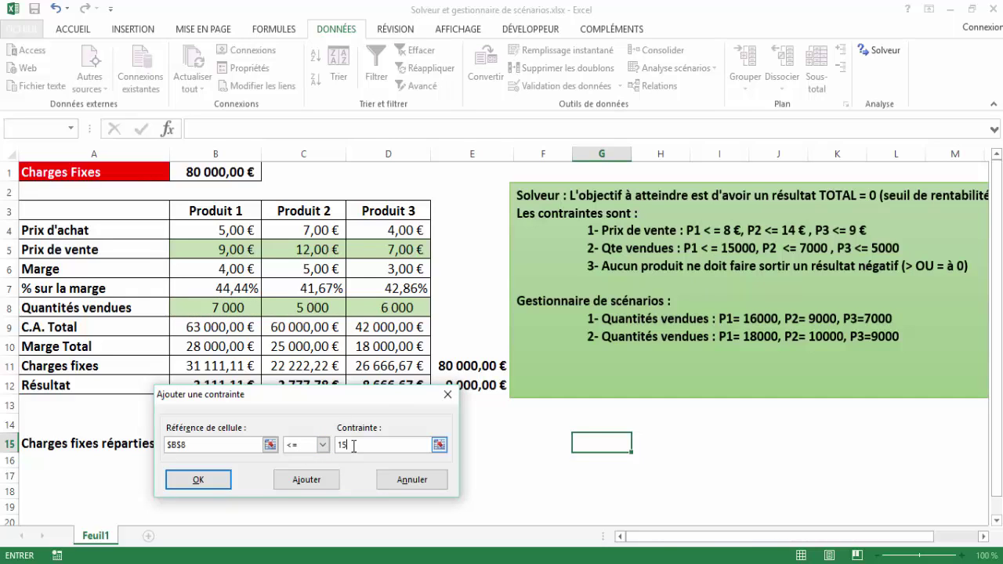
left_click(304, 481)
left_click(315, 307)
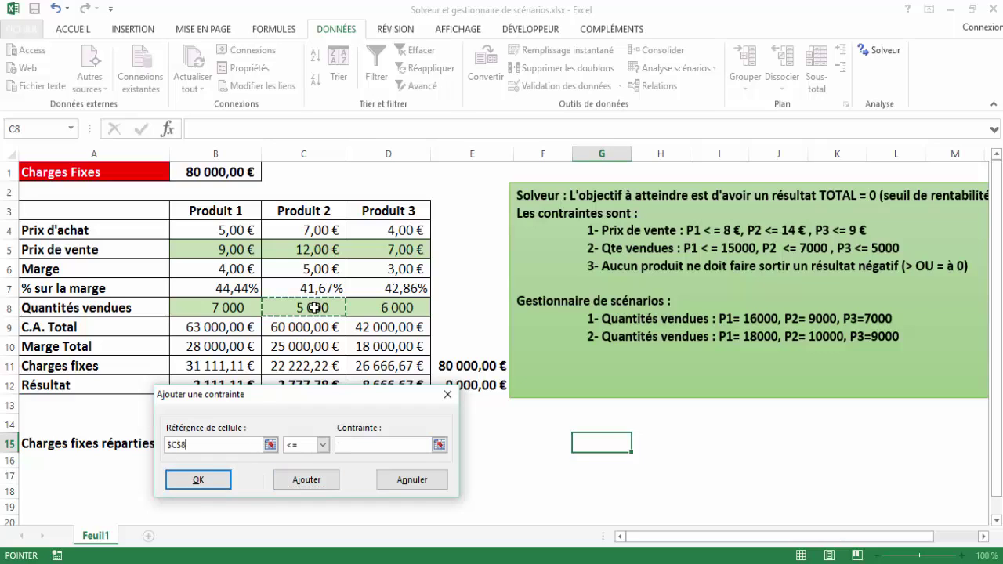
left_click(356, 444)
type("7000")
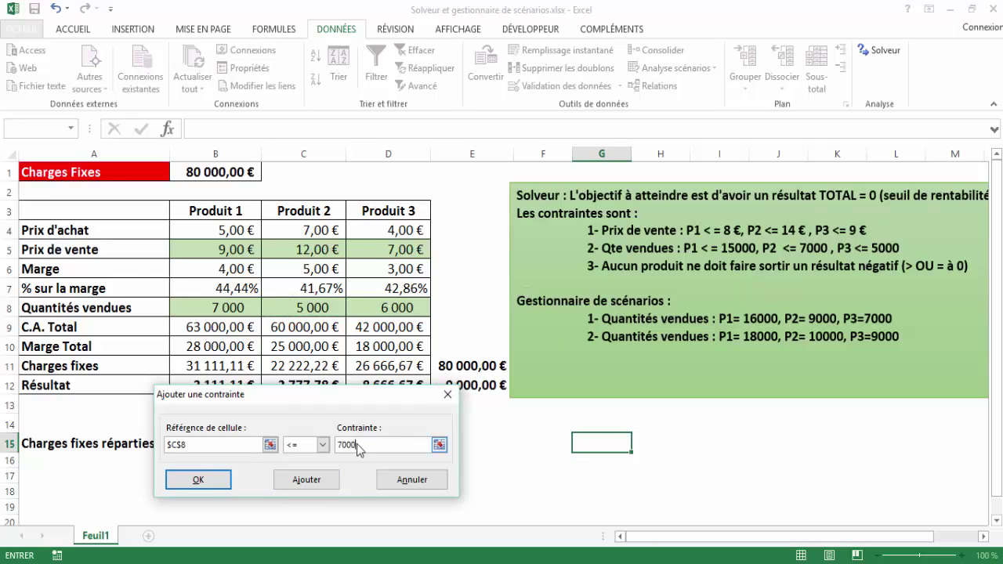
left_click(305, 482)
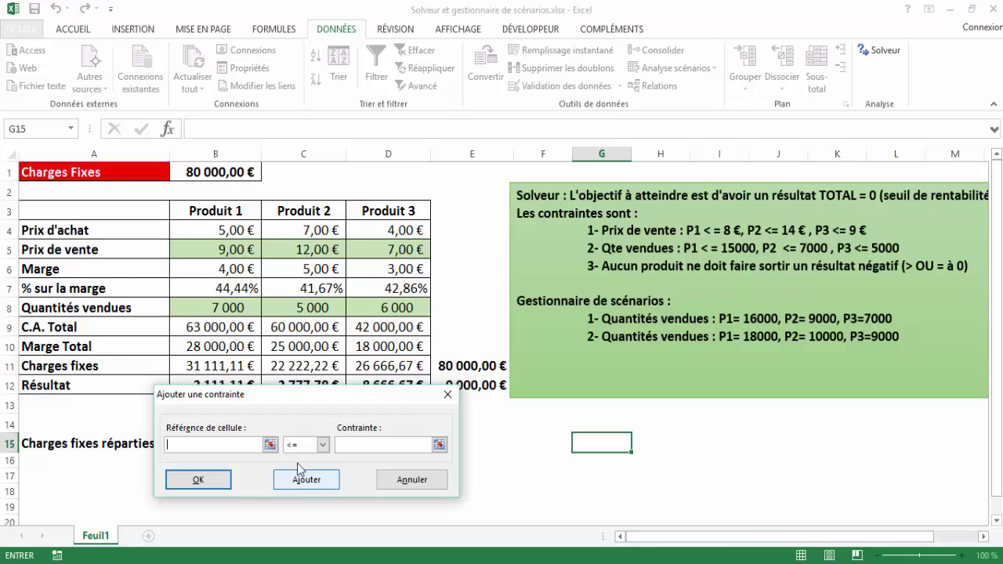
left_click(408, 307)
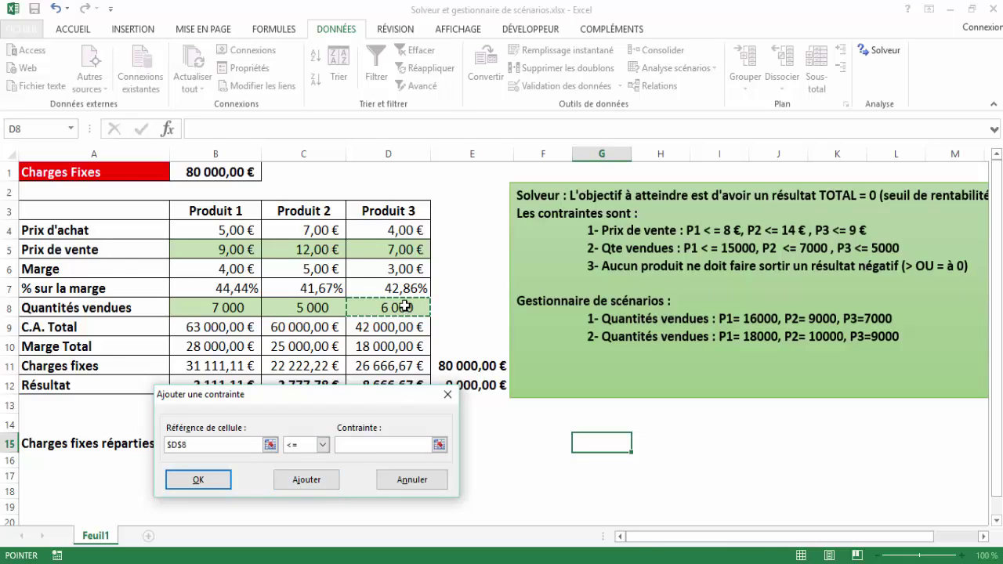
left_click(361, 445)
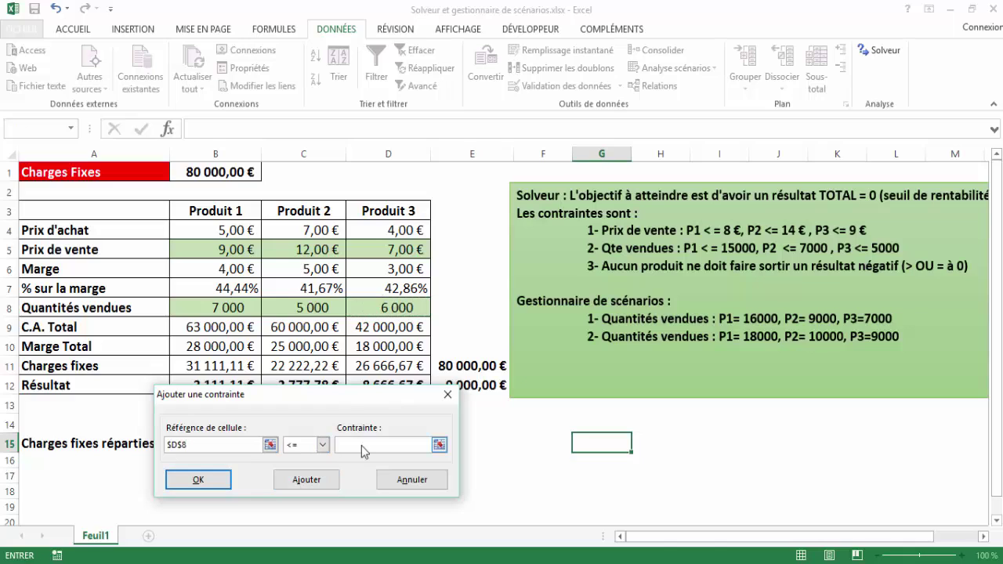
type("5000")
left_click(311, 486)
Add result constraints $B$12 >= 0 and $C$12 >= 0.
left_click_drag(329, 406, 569, 413)
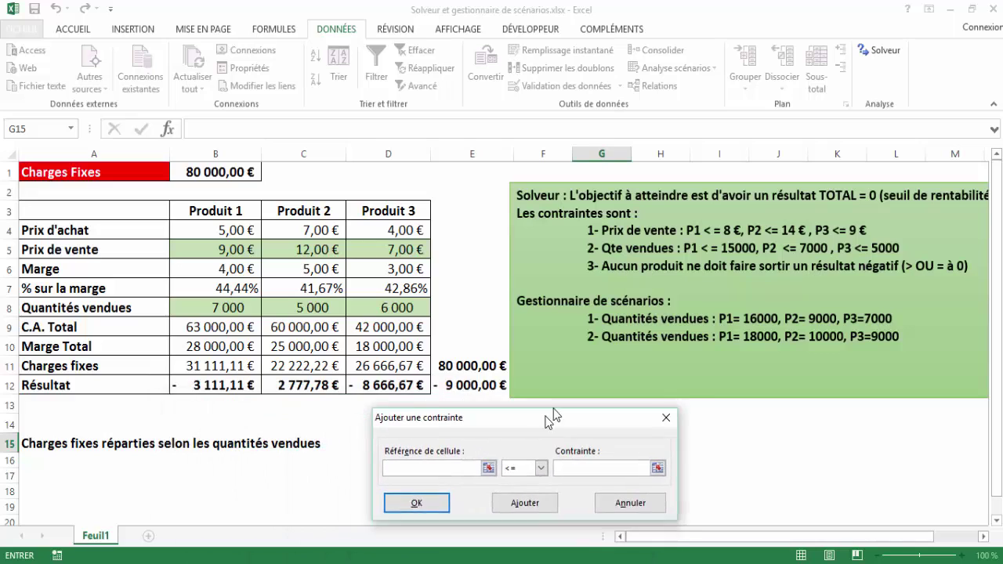
left_click(216, 383)
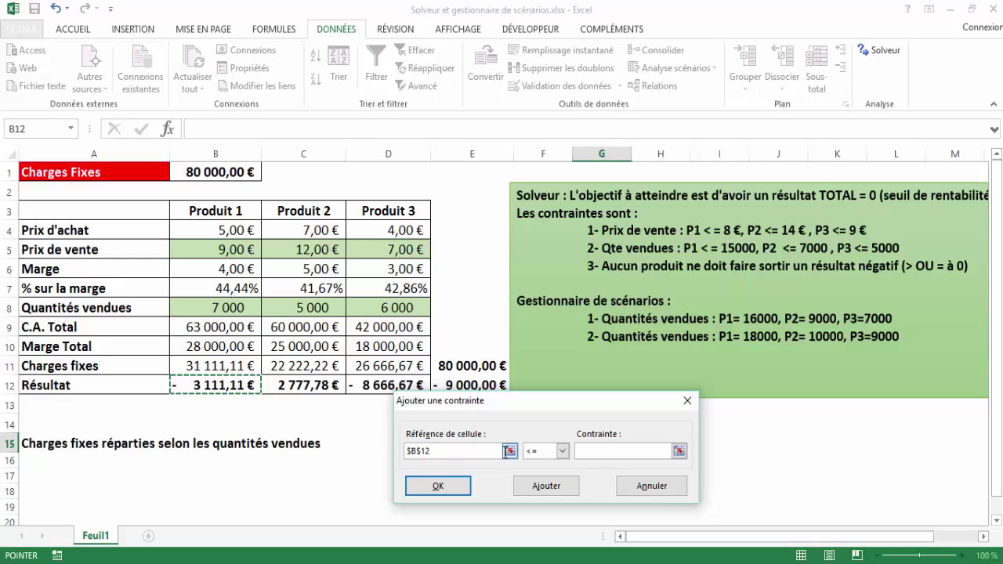
left_click(562, 452)
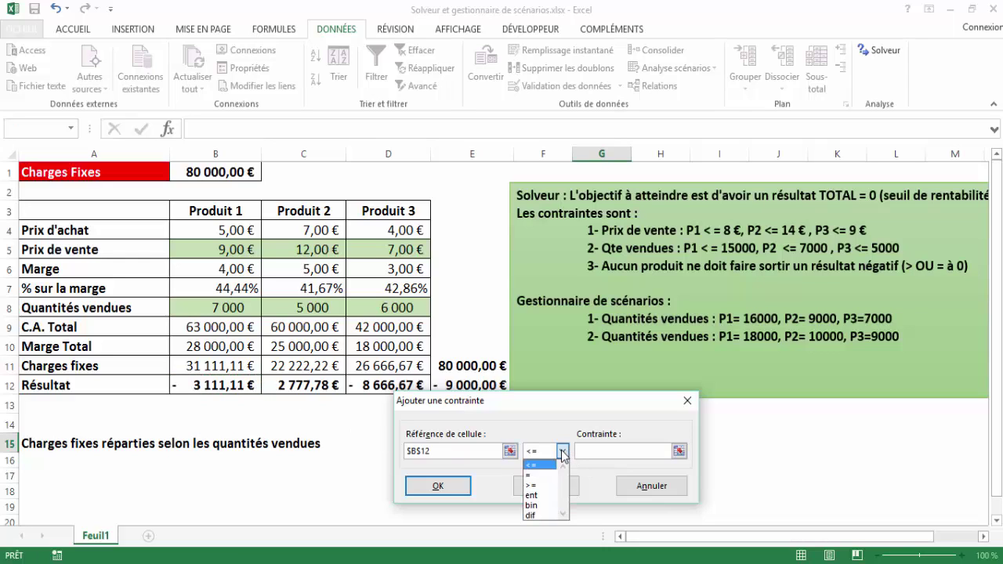
left_click(538, 487)
left_click(590, 457)
type("0")
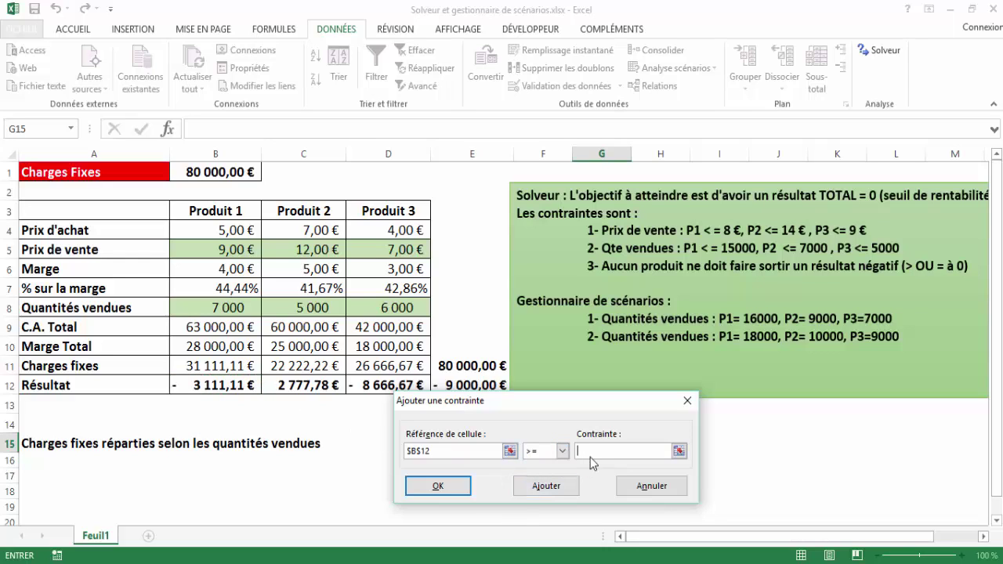
left_click(551, 488)
left_click(313, 387)
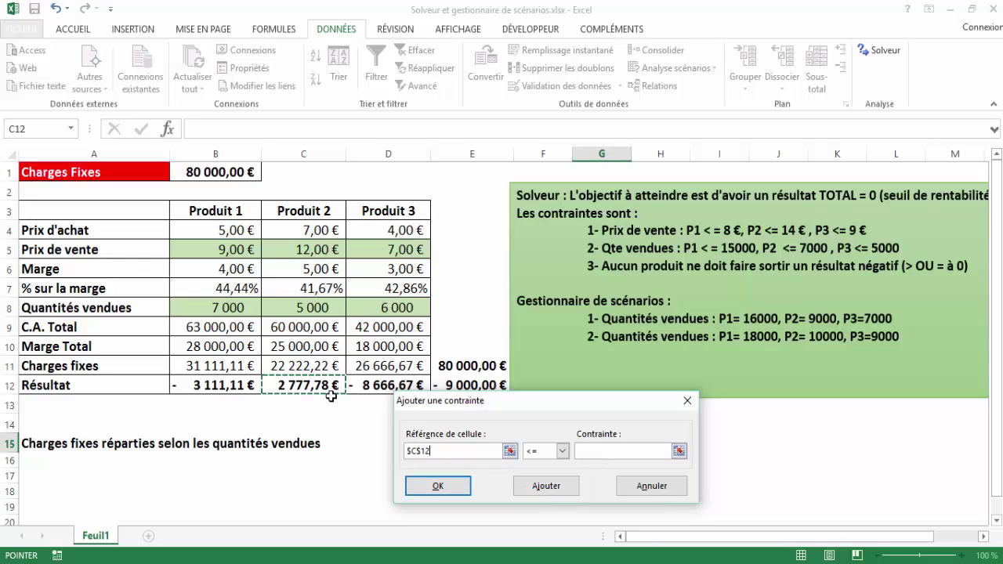
left_click(562, 451)
left_click(532, 485)
left_click(599, 451)
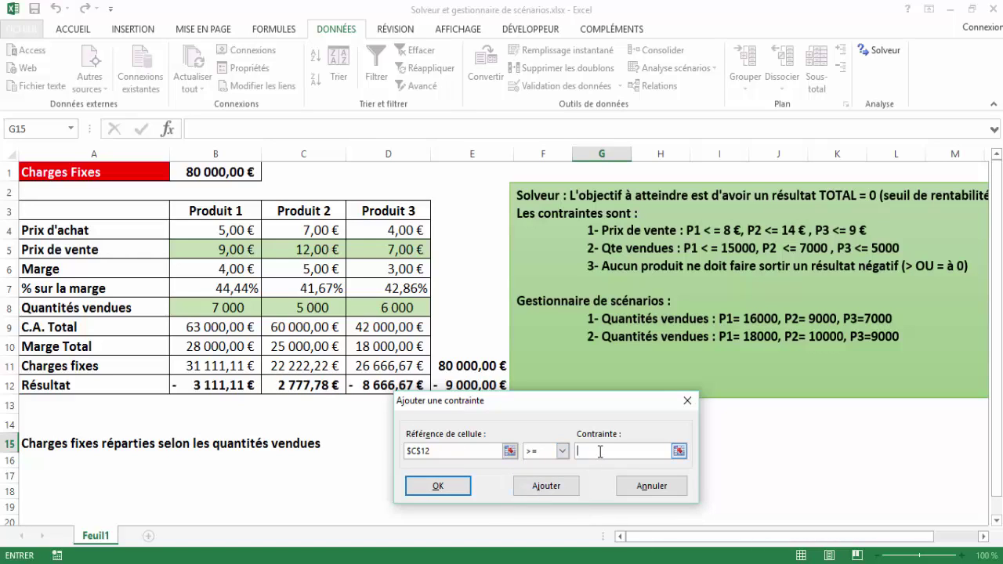
type("0")
left_click(548, 487)
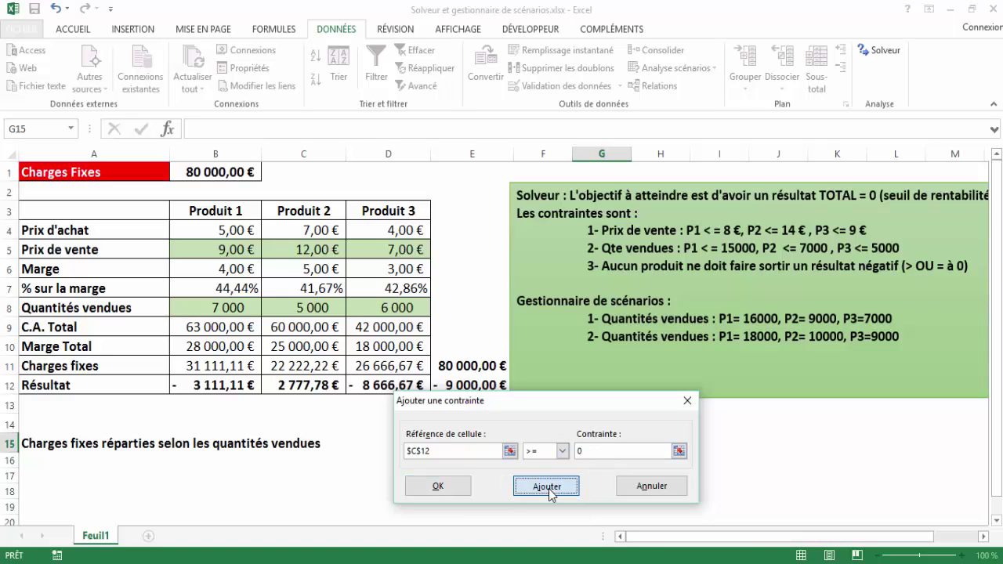
Add $D$12 >= 0 as the last constraint and return to Solver Parameters.
left_click(383, 387)
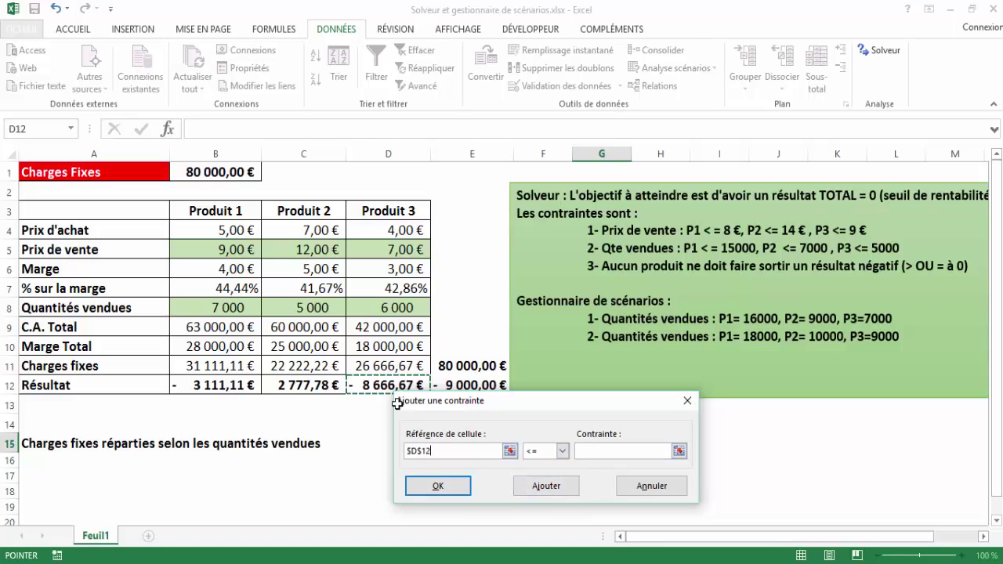
left_click(563, 452)
left_click(531, 485)
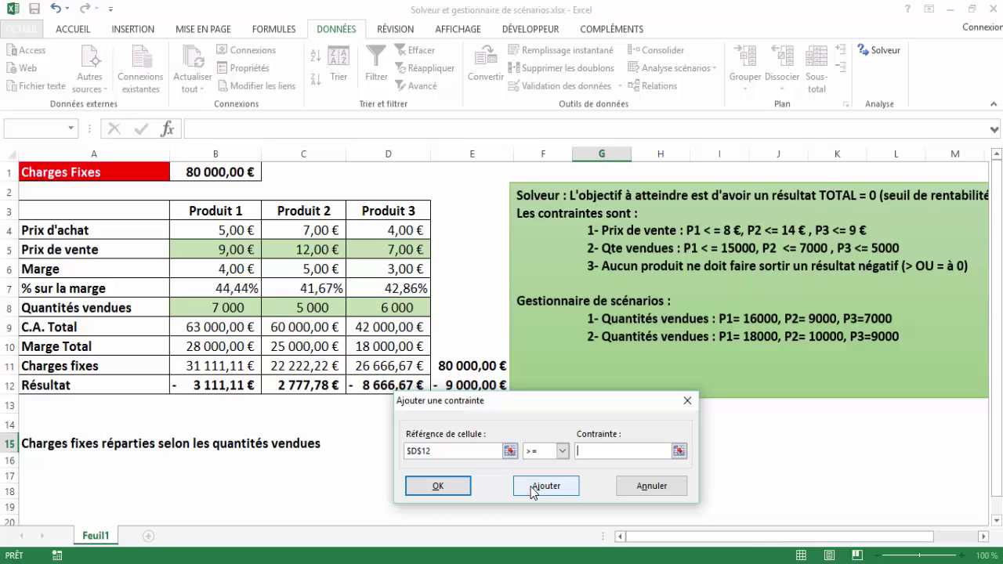
left_click(608, 451)
type("0")
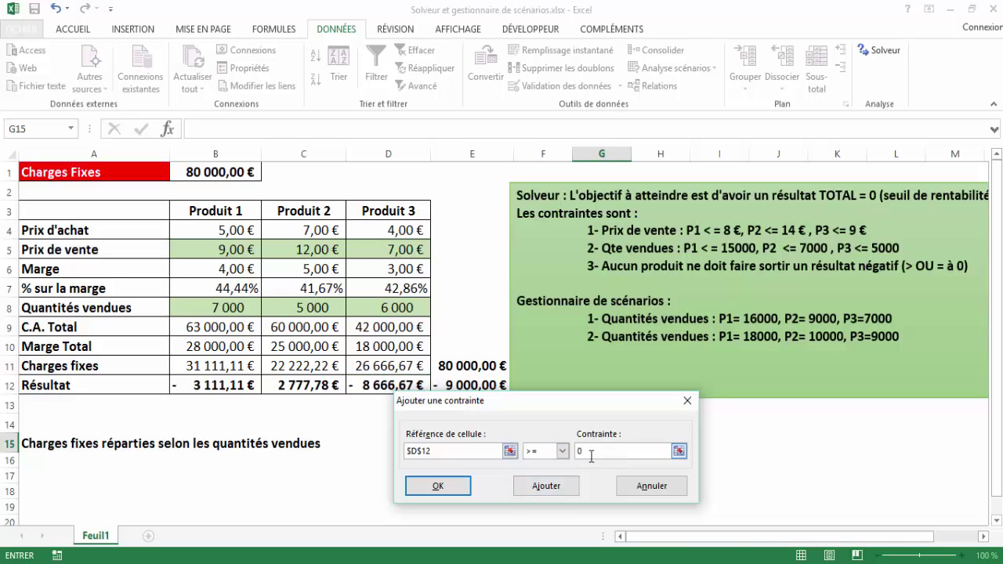
left_click(440, 486)
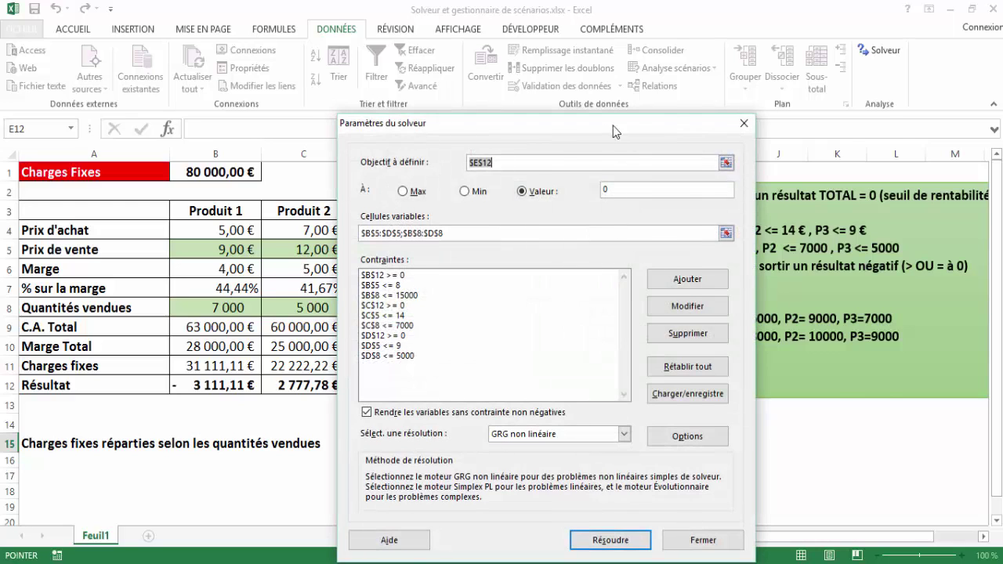
left_click_drag(612, 125, 772, 50)
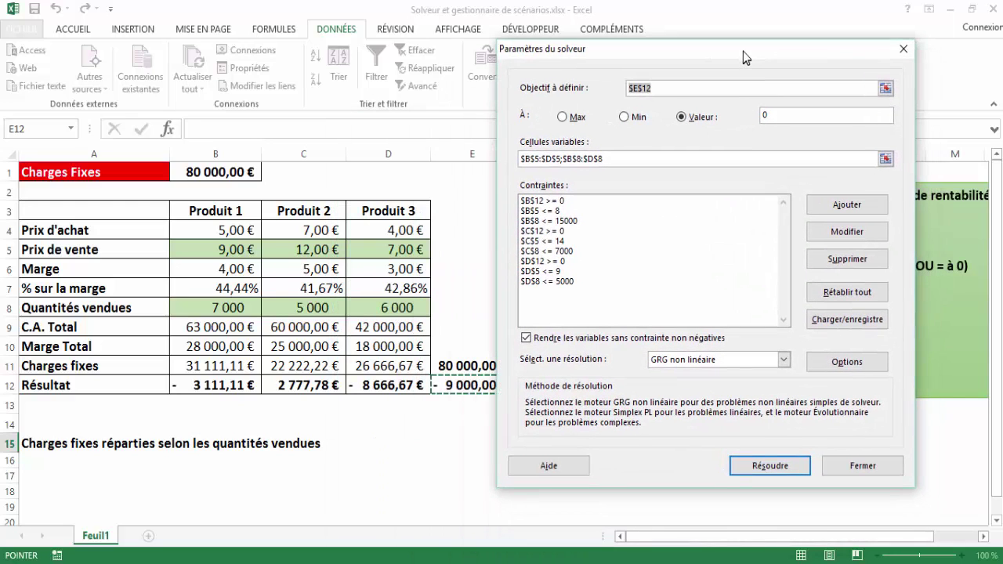
Solve and keep the solution: prices 8, 10, 7 € with a 0,00 € total result.
left_click(771, 465)
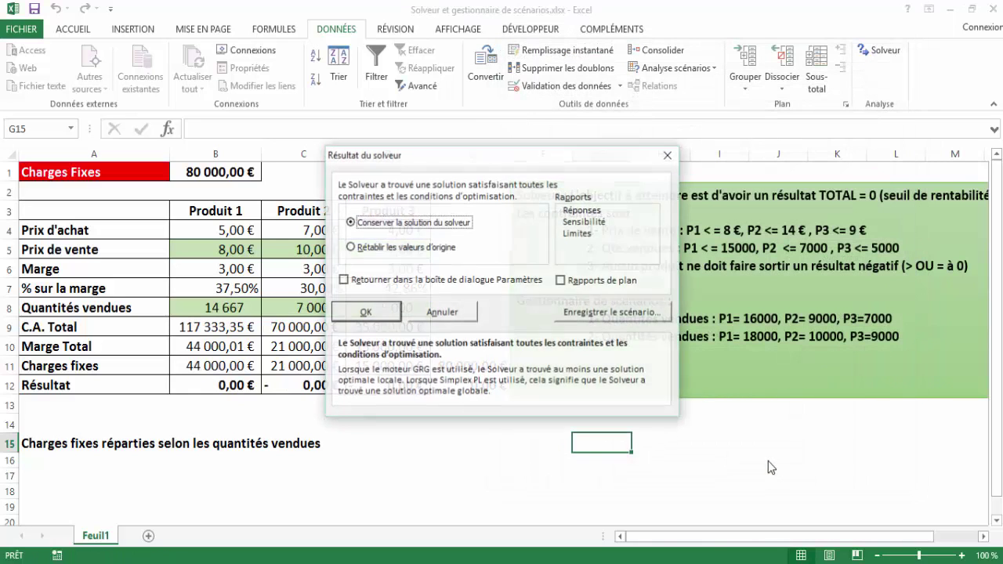
left_click_drag(533, 160, 764, 170)
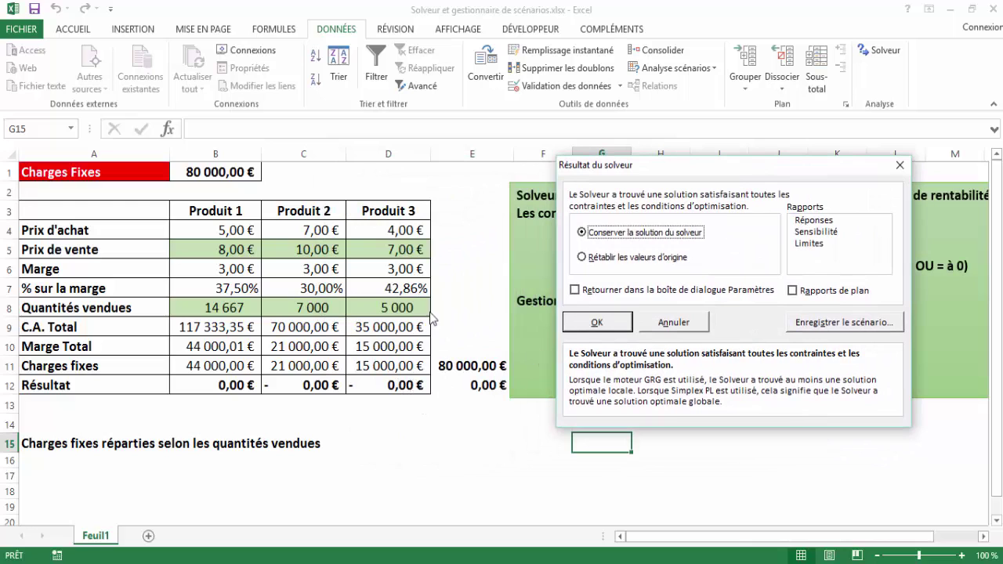
left_click_drag(728, 170, 697, 362)
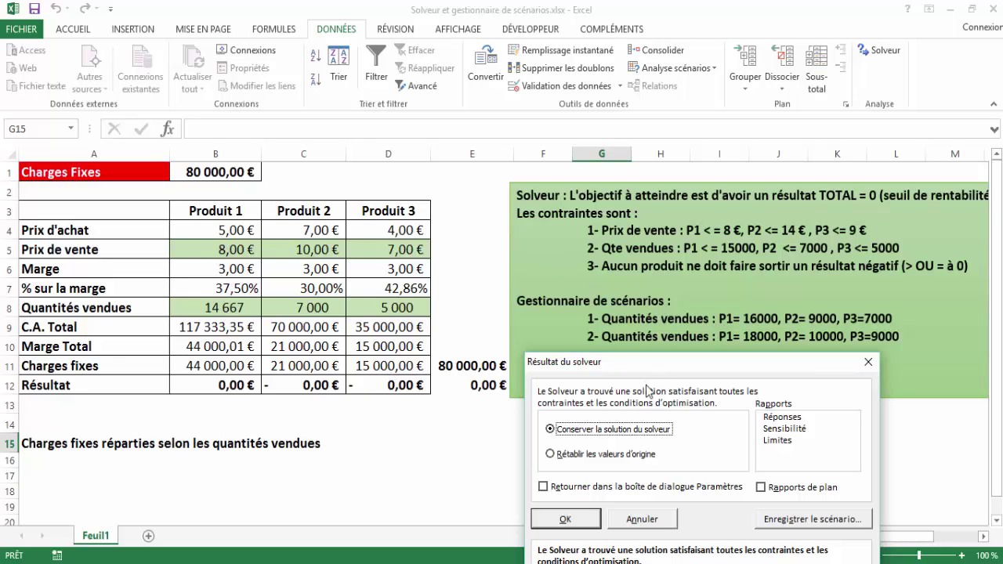
left_click_drag(668, 363, 646, 223)
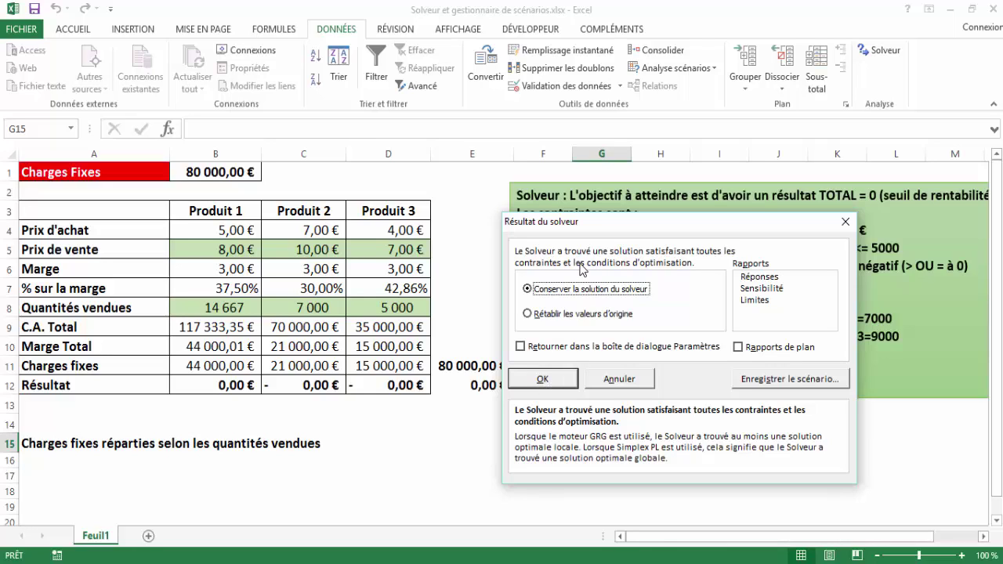
left_click(544, 381)
left_click(509, 445)
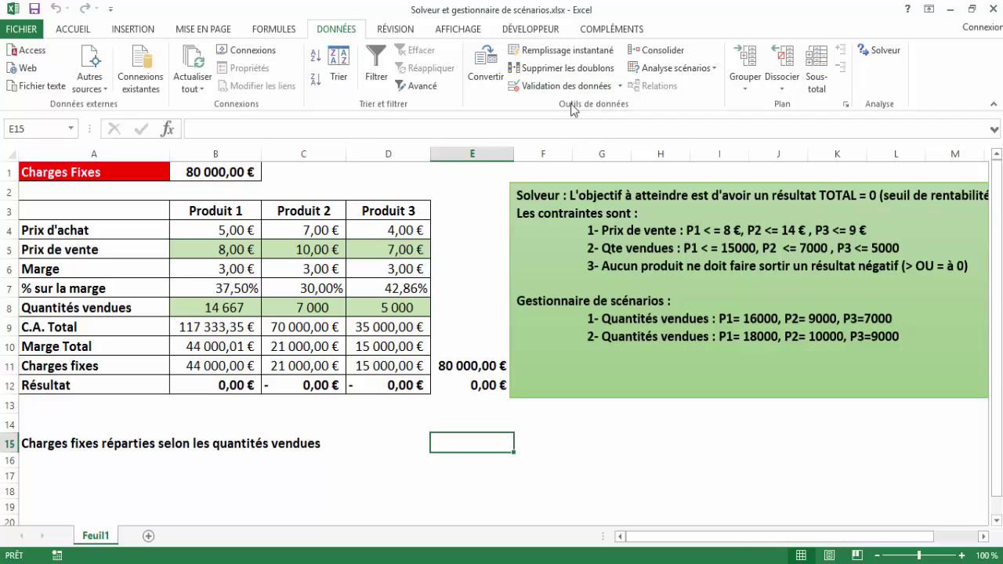
In the Scenario Manager, delete the old Quantité vendue scenario.
left_click(712, 70)
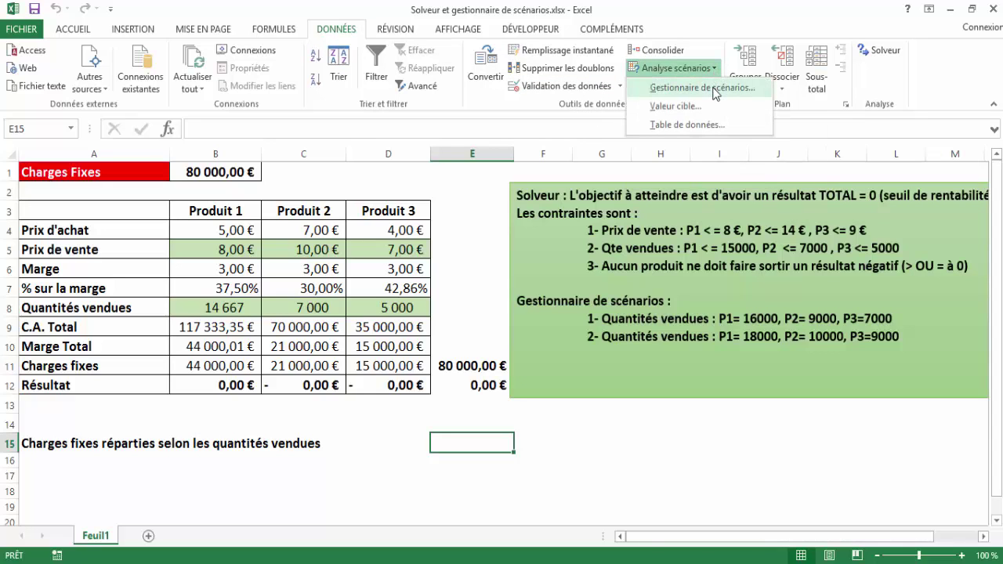
left_click(715, 93)
mouse_move(700, 139)
left_mouse_down()
mouse_move(692, 183)
mouse_move(720, 199)
left_mouse_up()
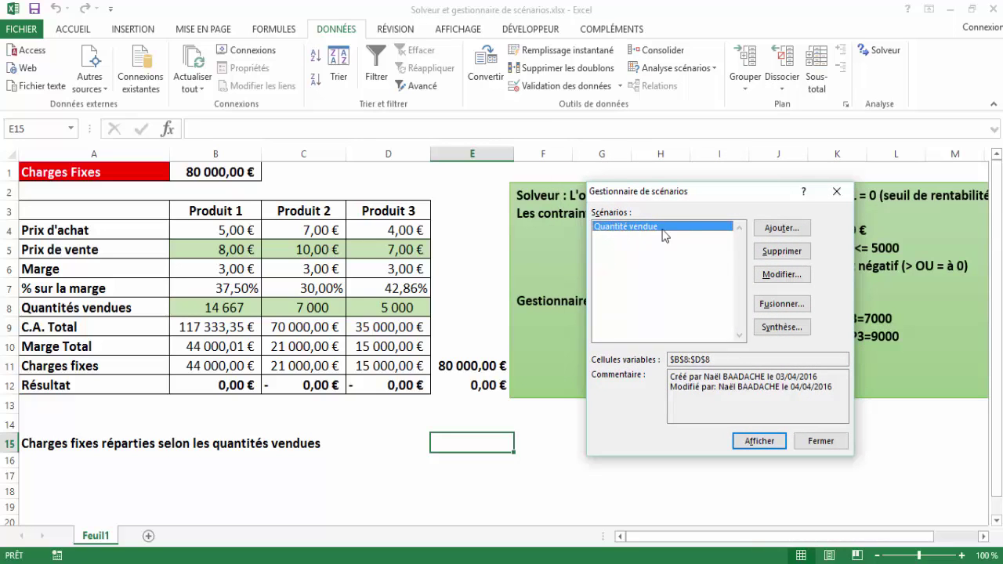
left_click(782, 252)
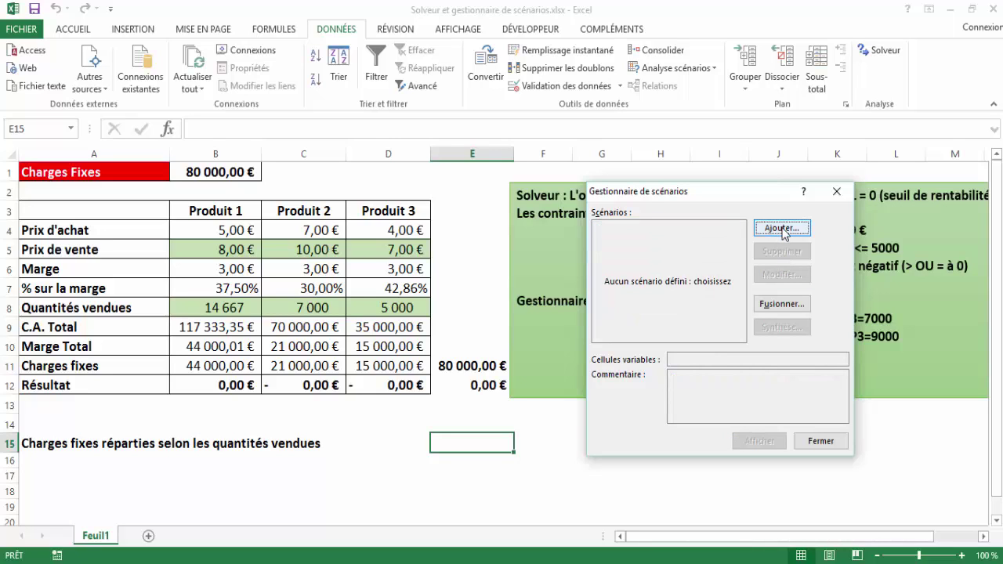
Add a new scenario named 'Prévisions de ventes 1'.
left_click(784, 229)
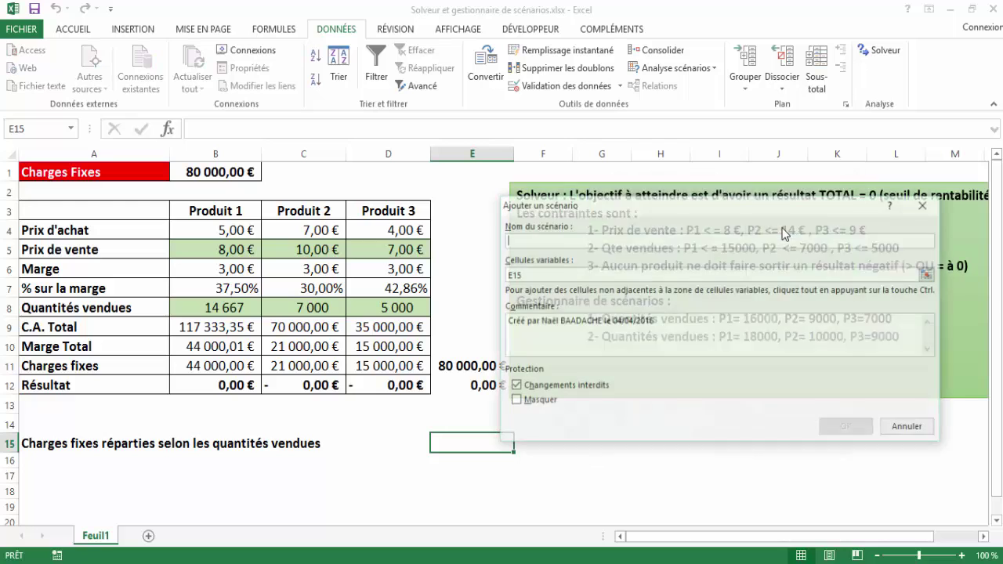
left_click_drag(783, 209, 571, 373)
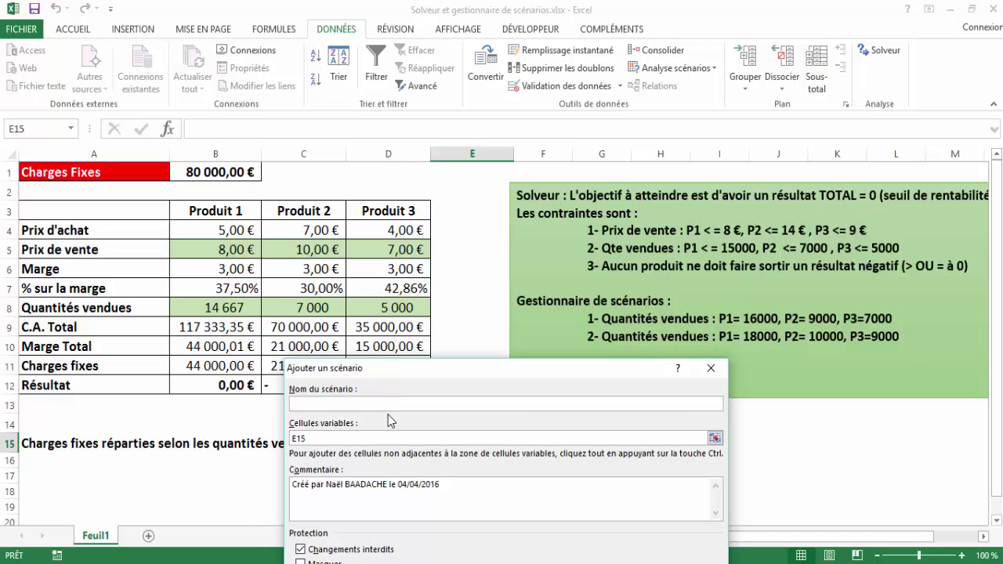
type("Prvisio")
key("BackSpace")
key("BackSpace")
key("BackSpace")
key("BackSpace")
key("BackSpace")
type("évisiosn")
key("BackSpace")
key("BackSpace")
key("BackSpace")
key("BackSpace")
key("BackSpace")
type("sions de")
type(" ventes 1")
left_click_drag(561, 368, 799, 244)
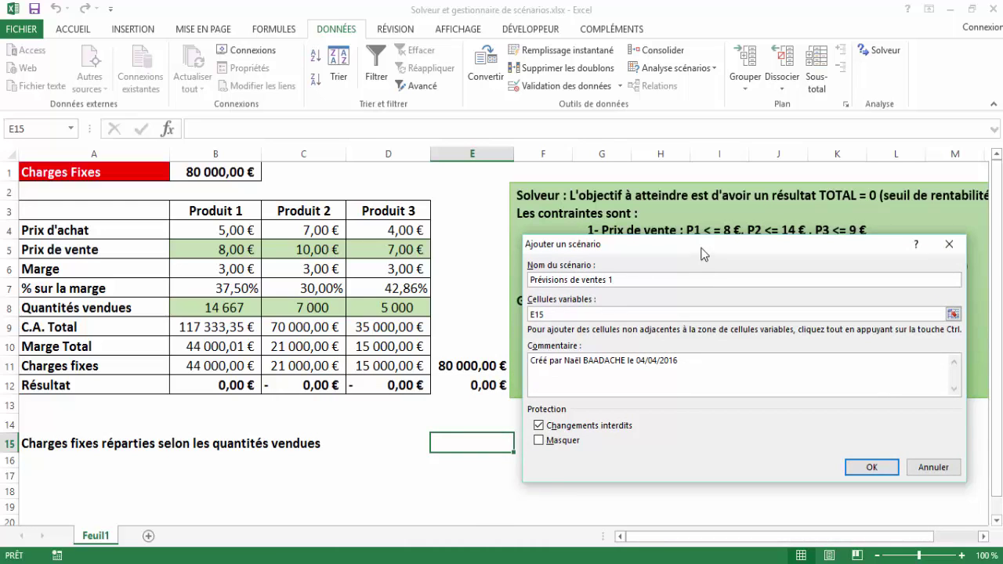
mouse_move(703, 246)
left_mouse_down()
mouse_move(703, 282)
mouse_move(703, 272)
left_mouse_up()
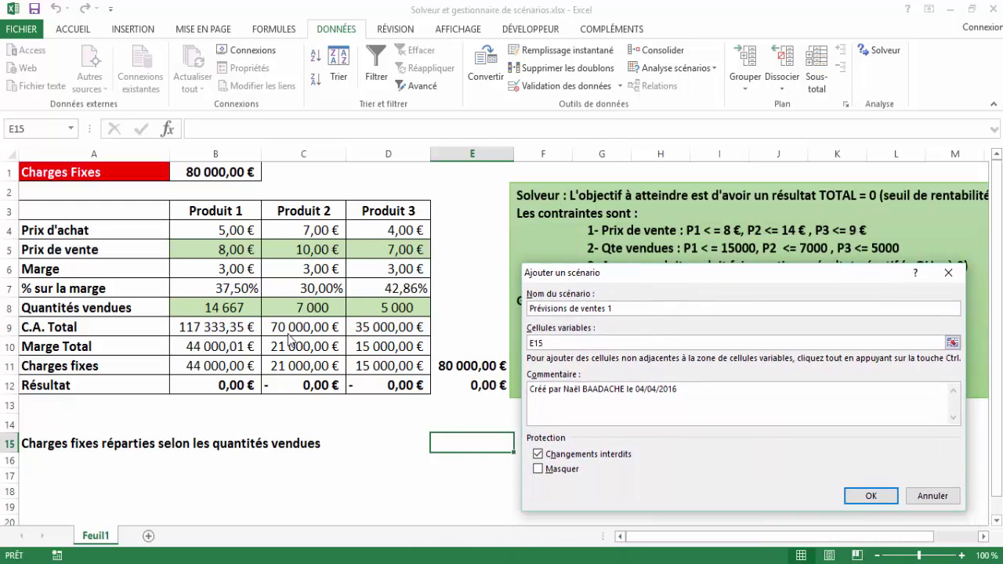
Set the scenario's changing cells to the quantities B8:D8.
left_click(560, 342)
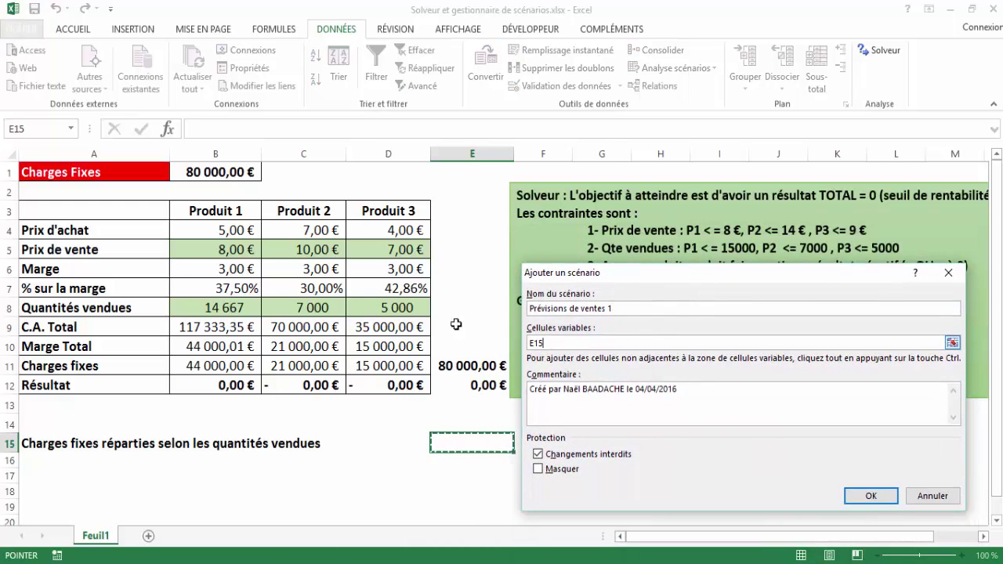
left_click(207, 308)
left_click_drag(206, 308, 390, 309)
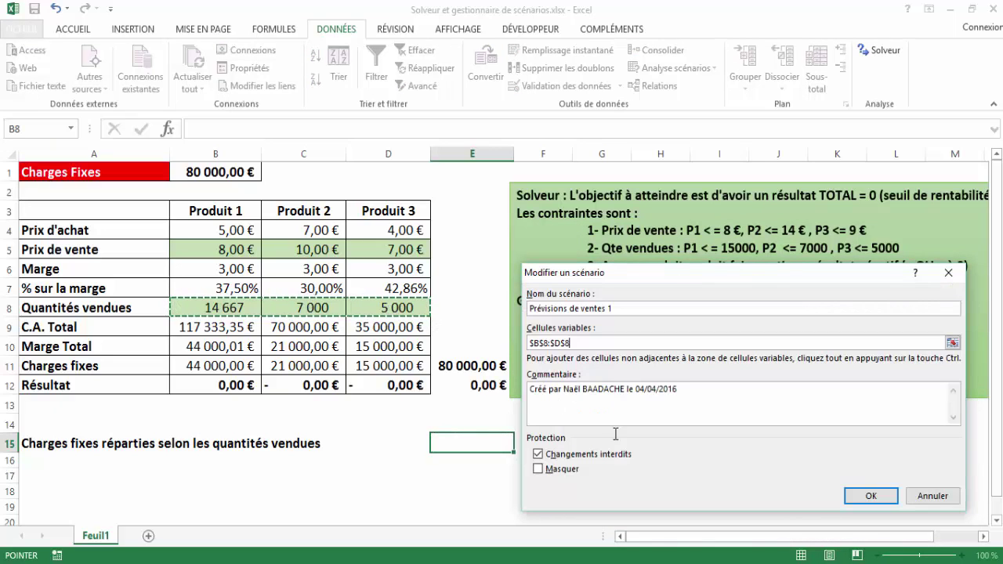
left_click(871, 496)
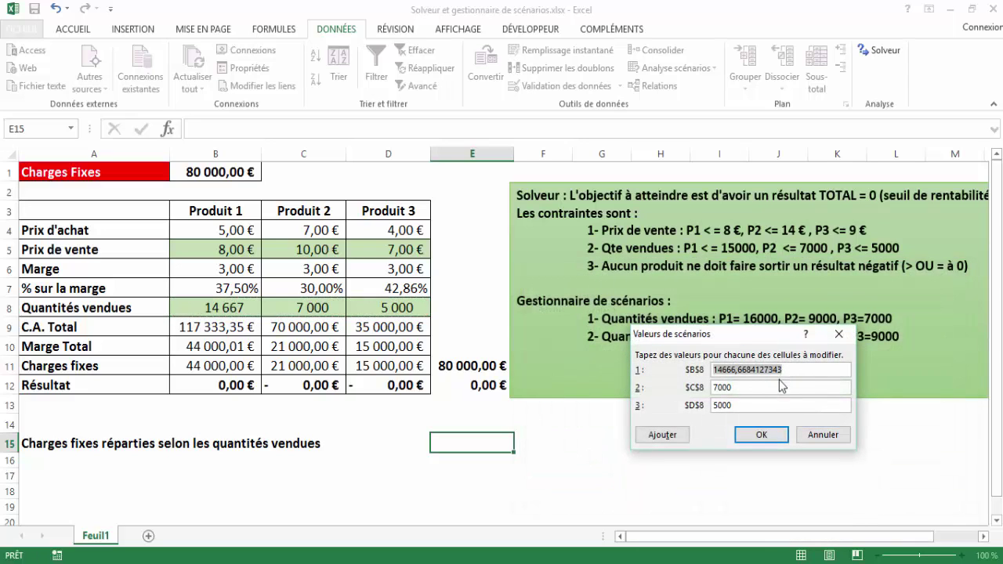
Enter forecast quantities 16000, 9000 and 7000 for the three products.
left_click_drag(738, 337, 727, 394)
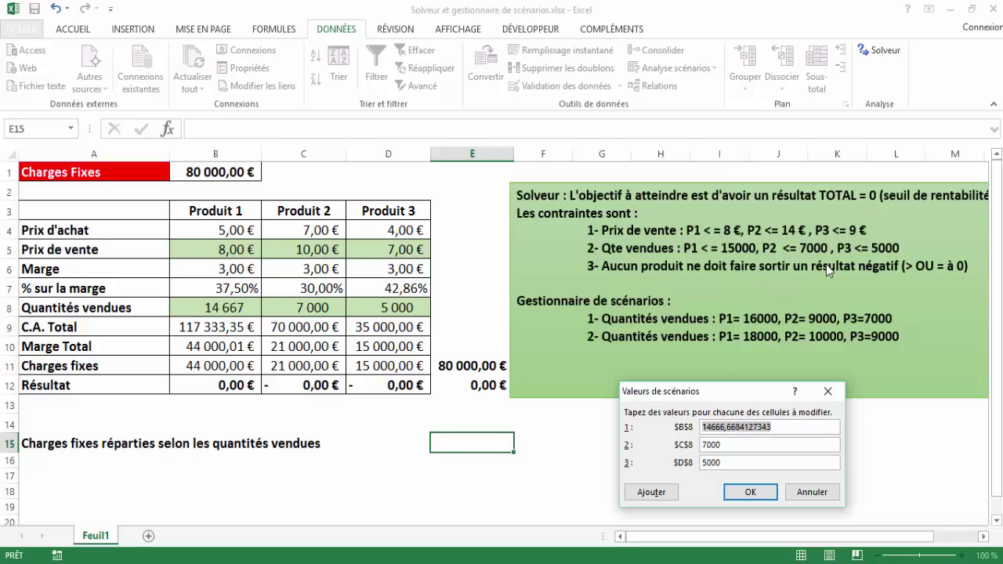
type("16000")
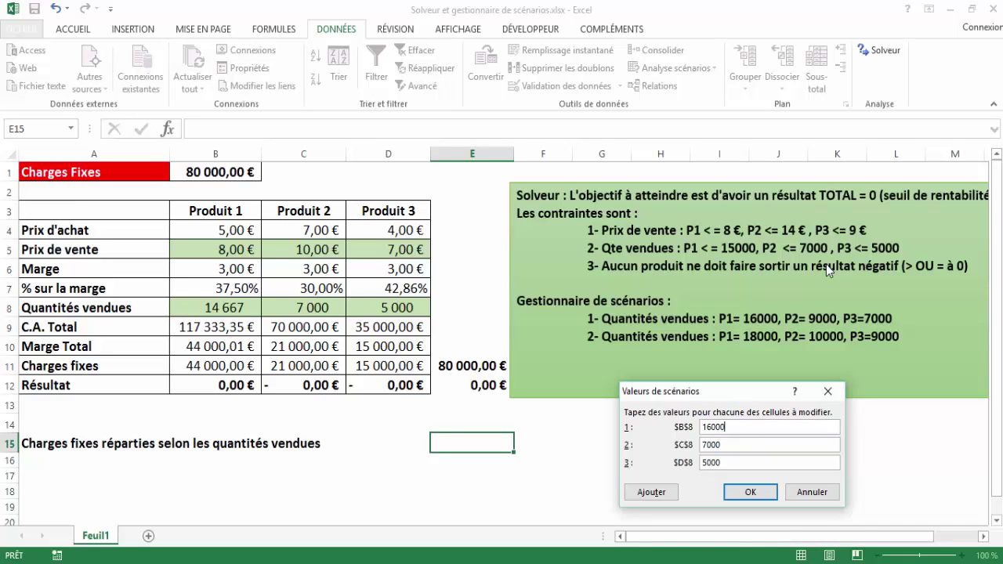
key("Tab")
type("9000")
key("Tab")
type("7000")
Save the first scenario and add 'Prévisions de ventes 2' with changing cells B8:D8.
left_click(650, 492)
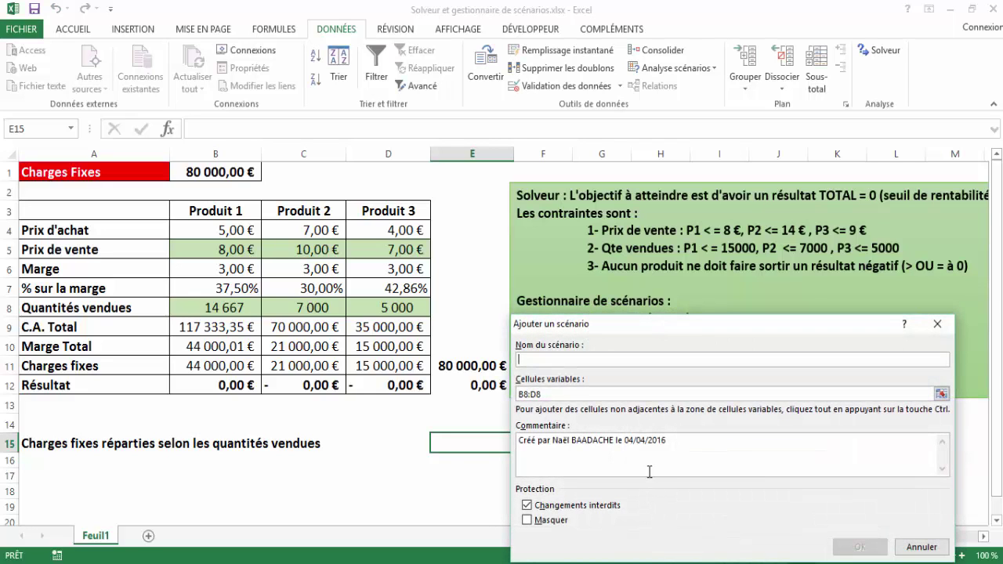
type("PR2V")
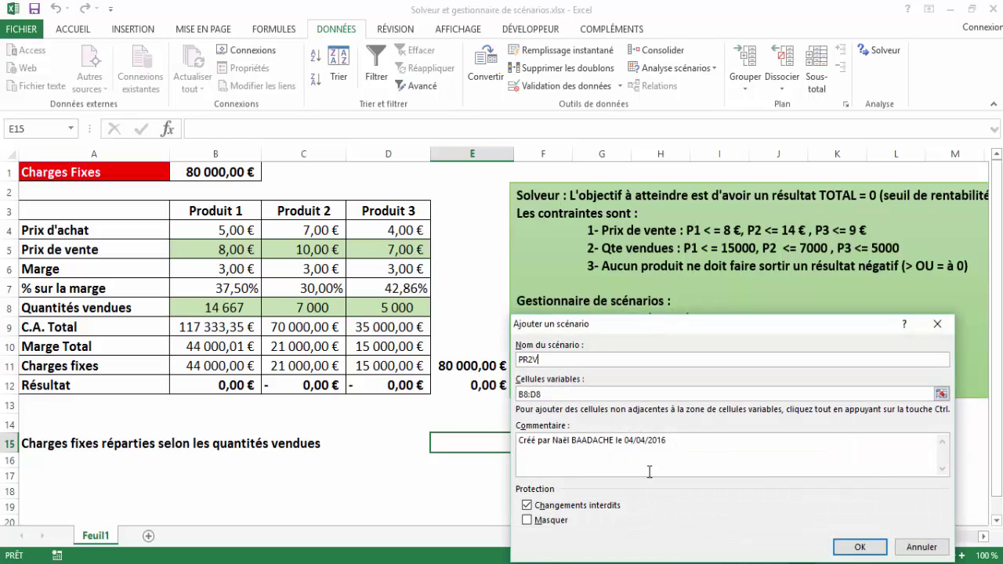
key("BackSpace")
key("BackSpace")
key("BackSpace")
type("rév")
type("ion")
type("s e vent")
key("BackSpace")
key("BackSpace")
key("BackSpace")
key("BackSpace")
type("de ventes")
left_click(574, 396)
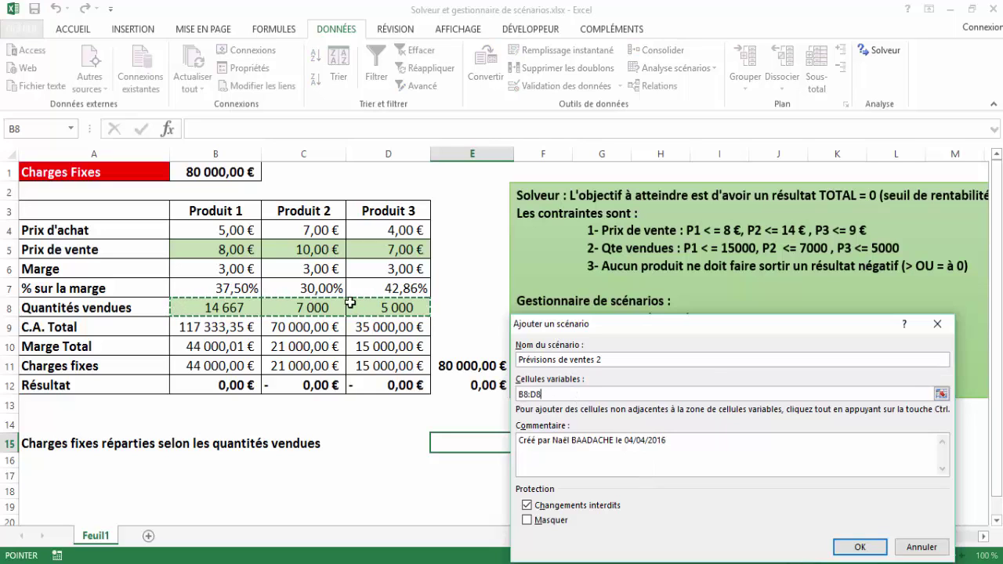
left_click(859, 546)
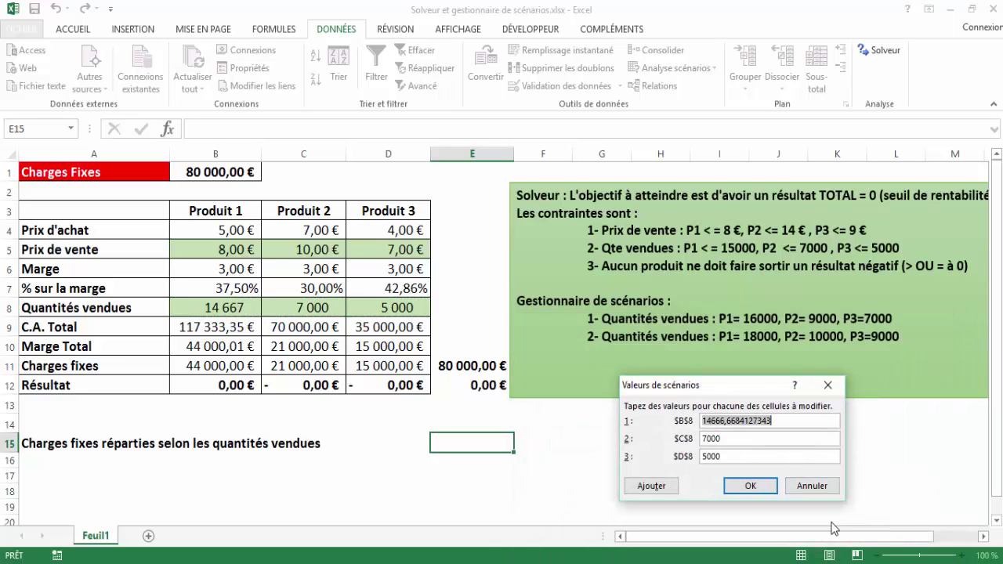
Enter quantities 18000, 10000 and 9000 for the second scenario.
type("18000")
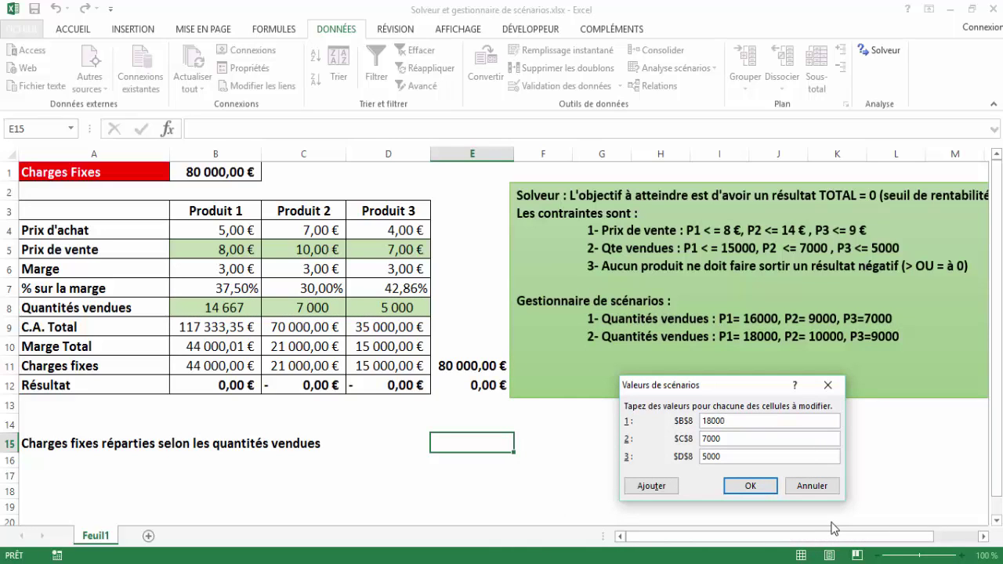
key("Tab")
type("10")
type("000")
key("Tab")
type("9")
type("000")
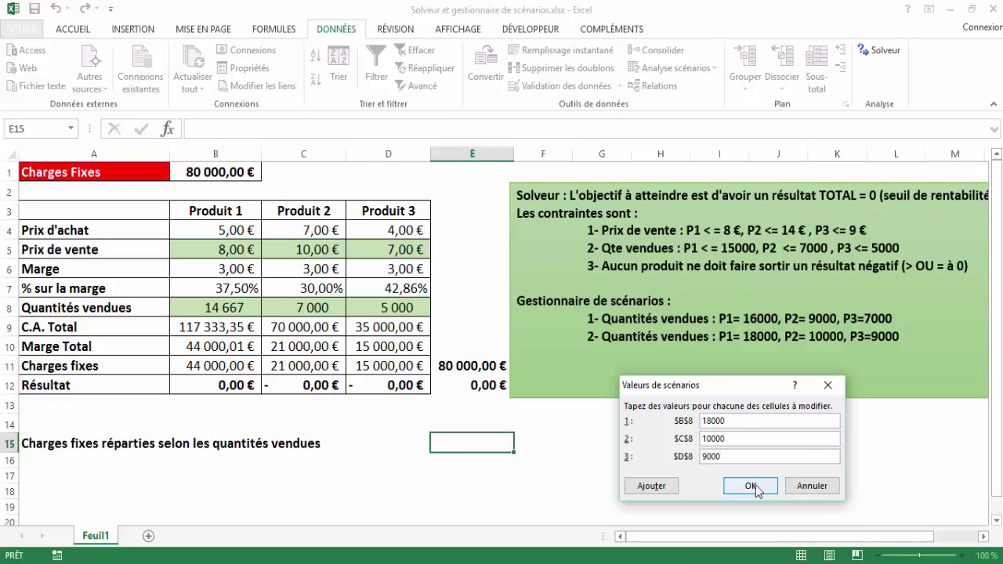
left_click(753, 487)
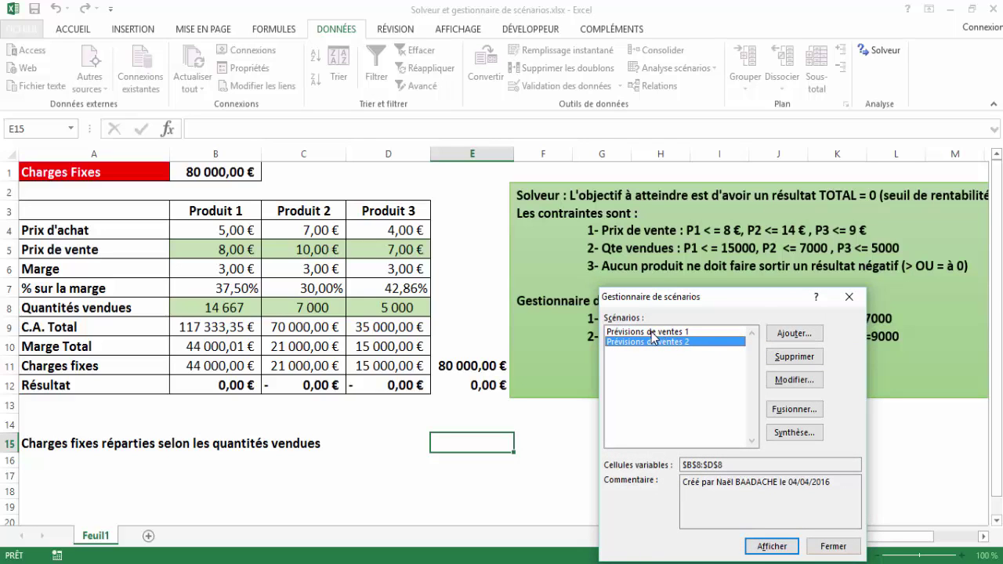
Show the Prévisions de ventes 1 scenario's quantities on the sheet.
left_click(652, 332)
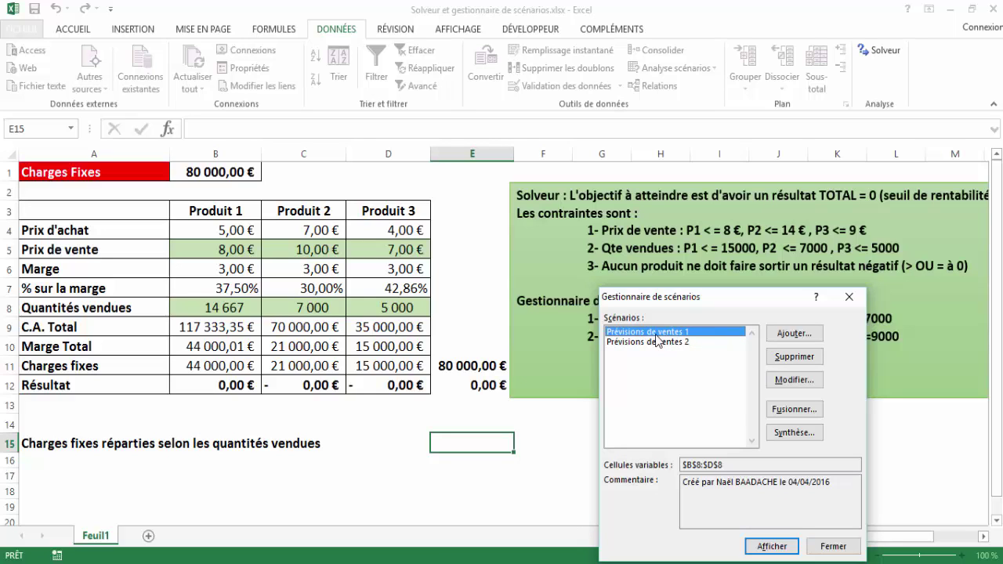
left_click_drag(769, 297, 774, 366)
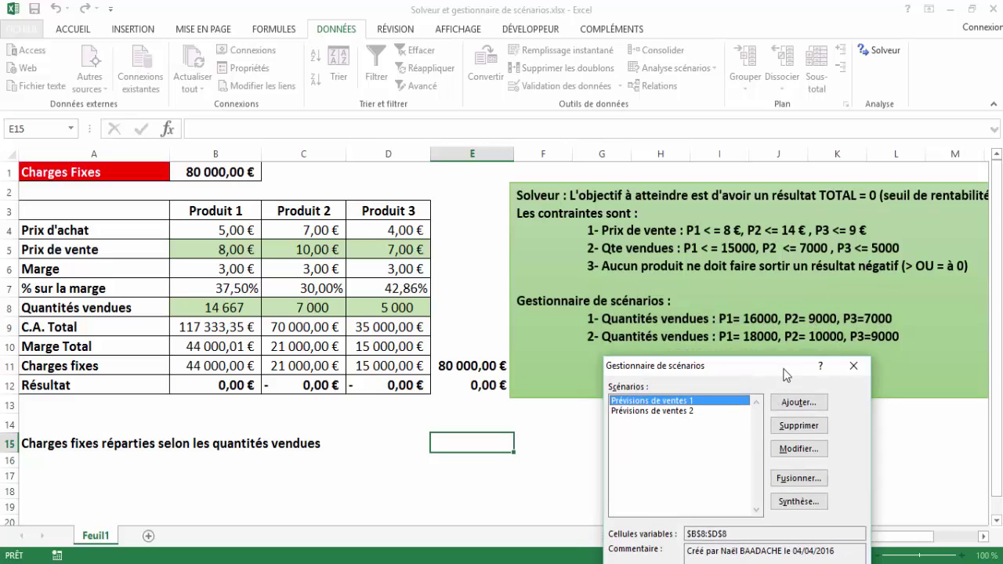
left_click_drag(768, 366, 779, 265)
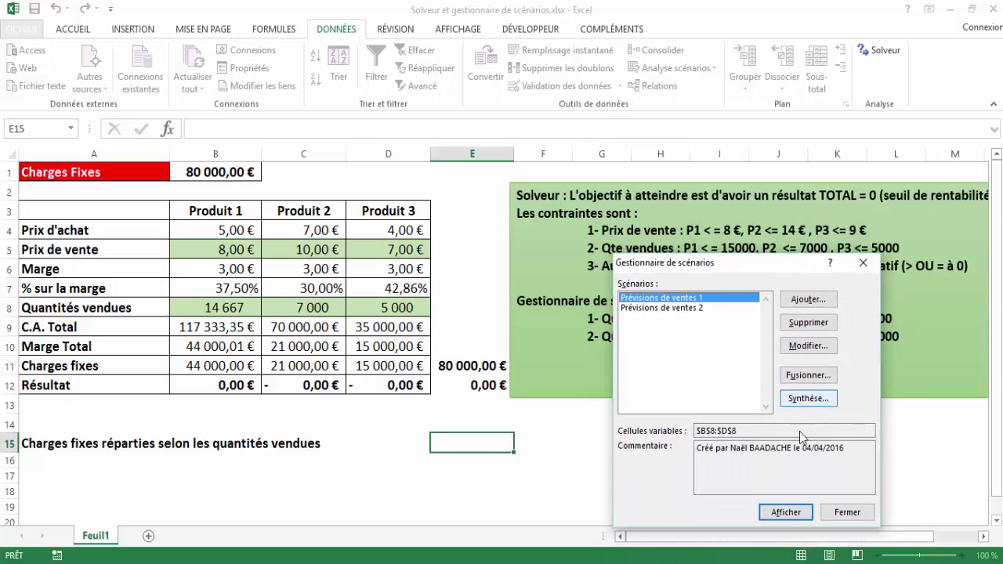
left_click(788, 513)
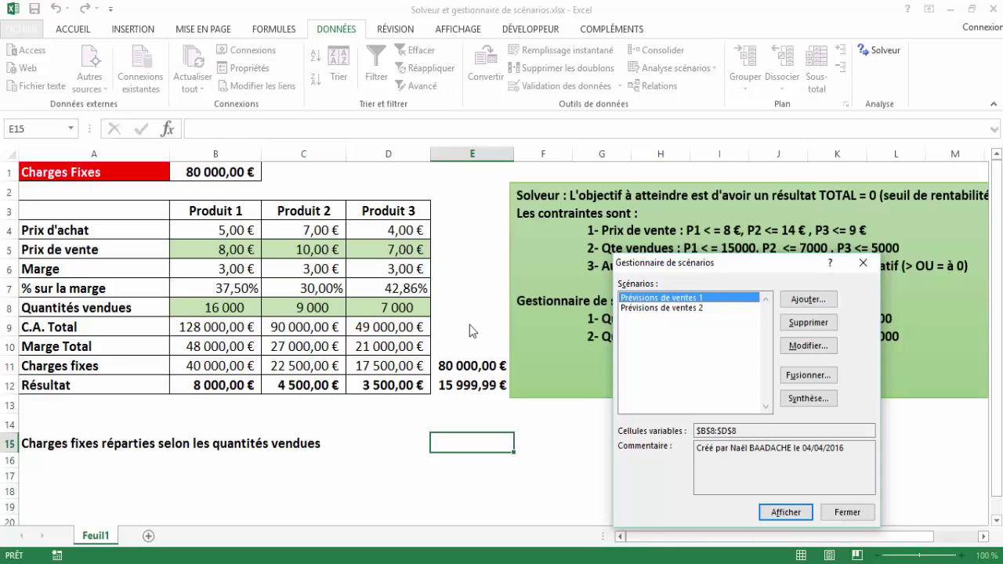
Show Prévisions de ventes 2, giving quantities 18000, 10000, 9000 and a 30 999,99 € result.
left_click(649, 308)
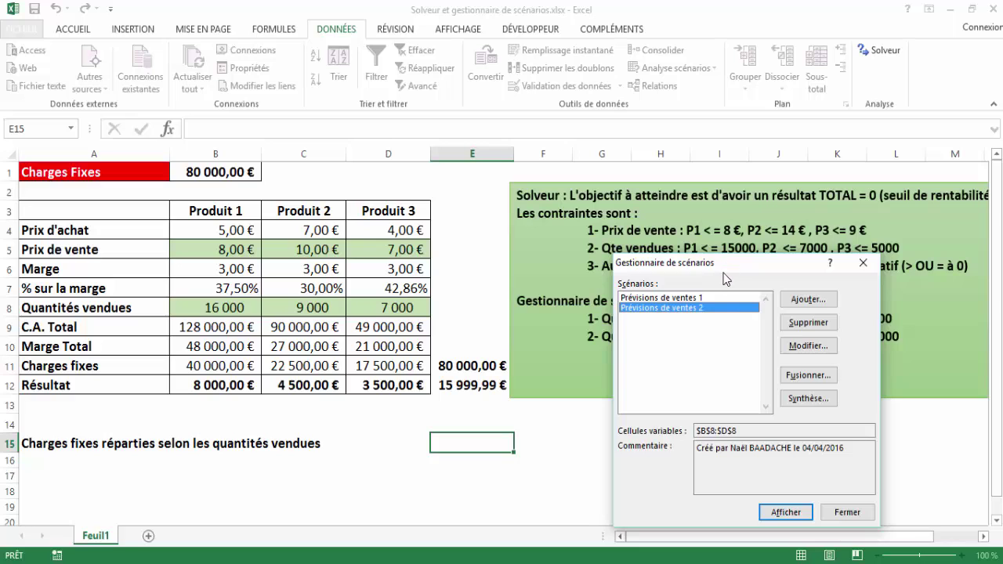
mouse_move(726, 264)
left_mouse_down()
mouse_move(688, 363)
mouse_move(698, 264)
left_mouse_up()
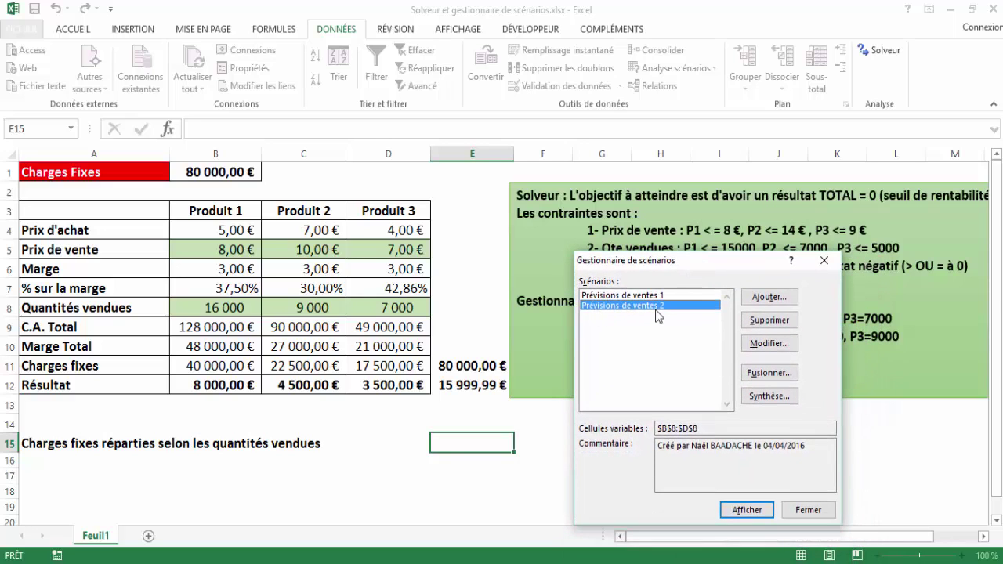
left_click(746, 510)
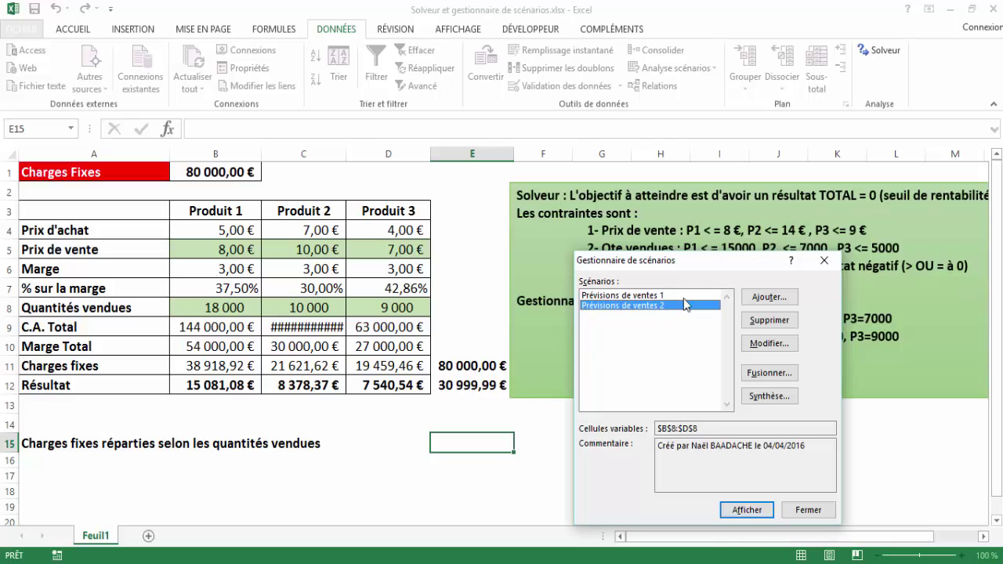
left_click_drag(693, 270, 651, 219)
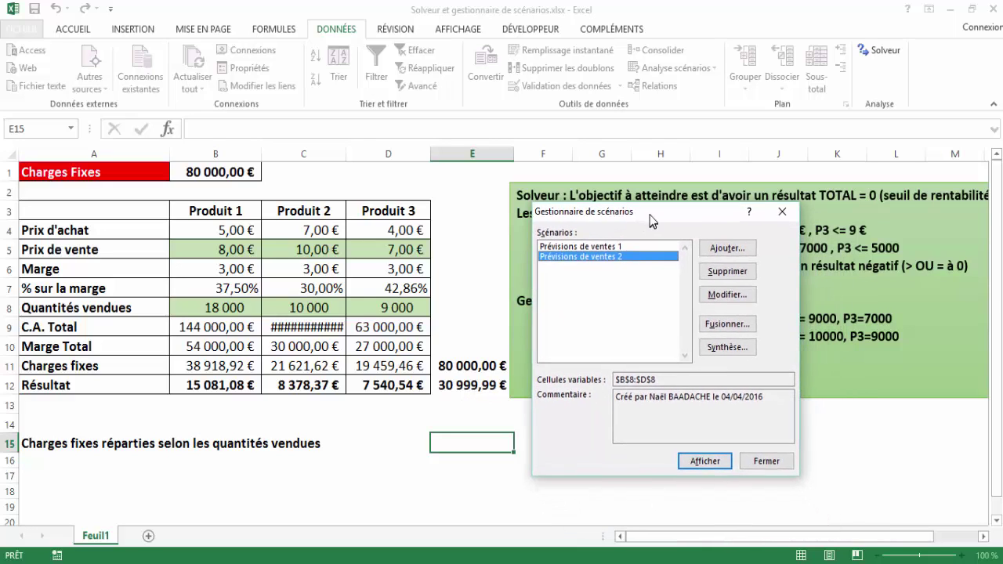
Create a Scenario summary report for $B$8:$D$8 with result cell $G$16.
left_click(727, 345)
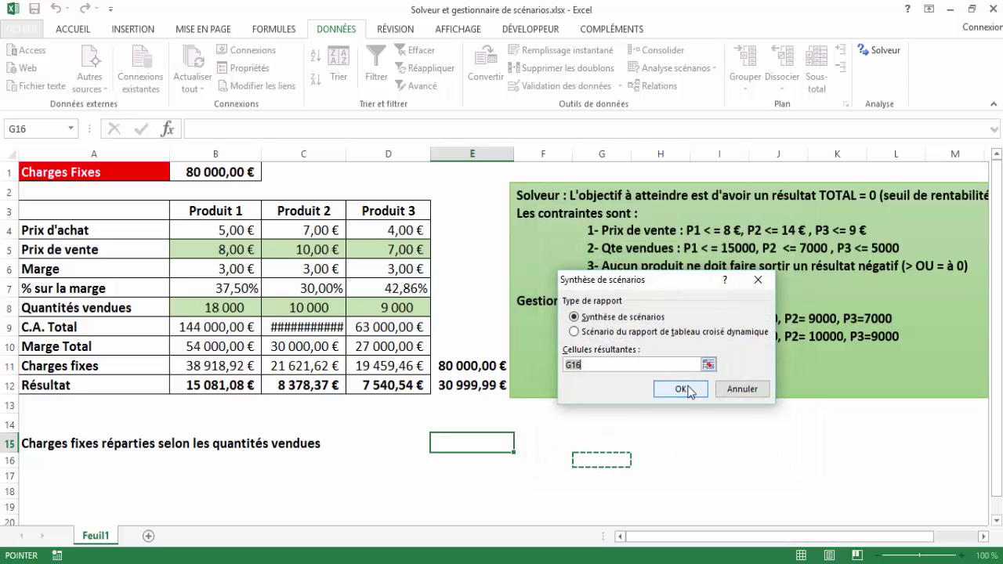
left_click(681, 390)
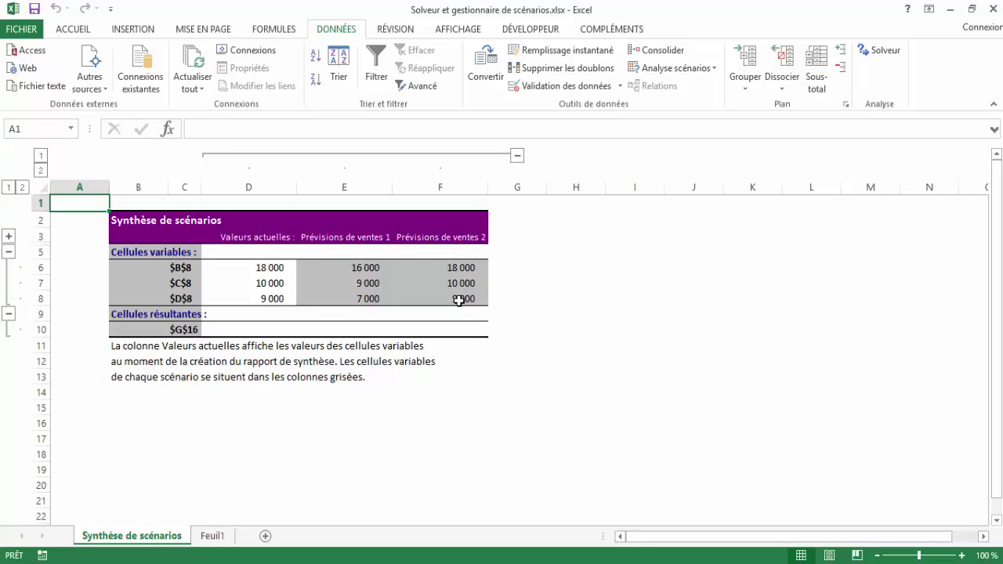
Delete the Synthèse de scénarios sheet, leaving only Feuil1.
right_click(154, 536)
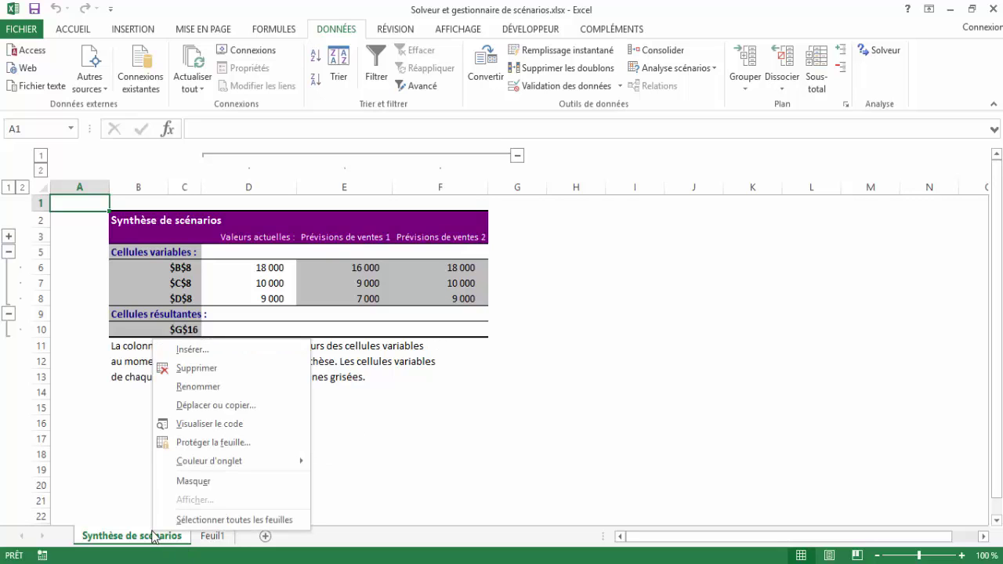
left_click(196, 368)
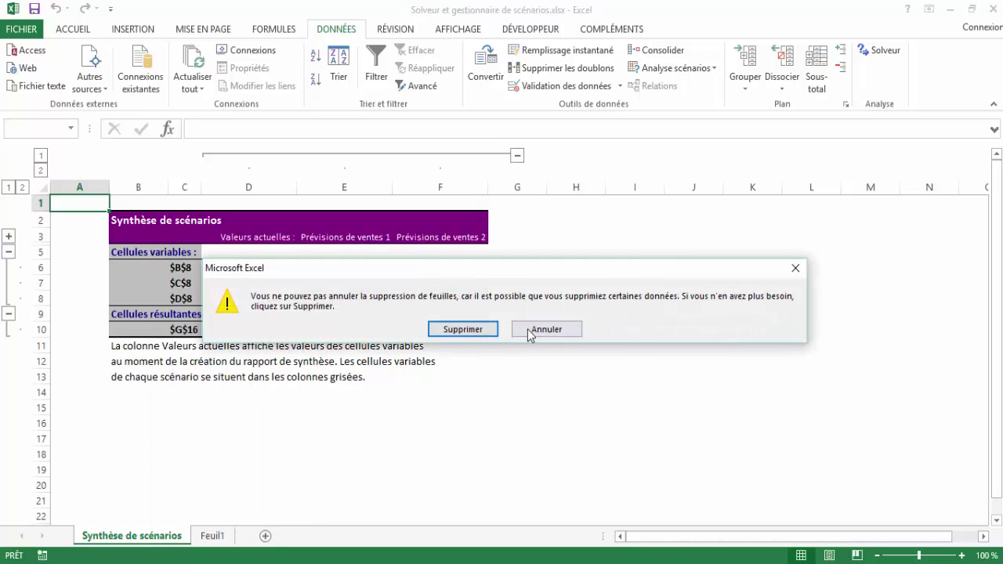
left_click(460, 330)
Autofit column C so the 100 000,00 € revenue total displays fully.
left_click(384, 488)
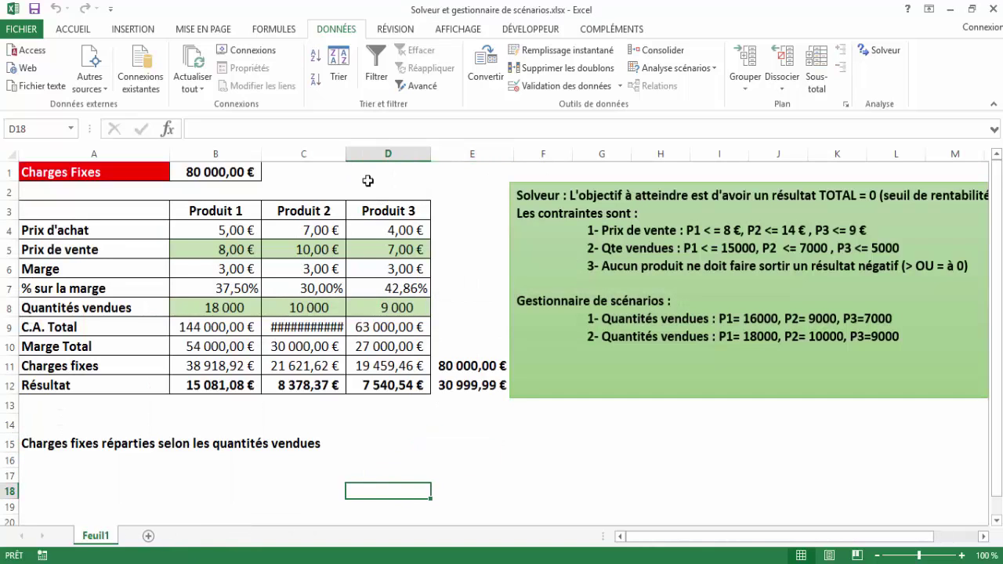
double_click(344, 155)
left_click(394, 437)
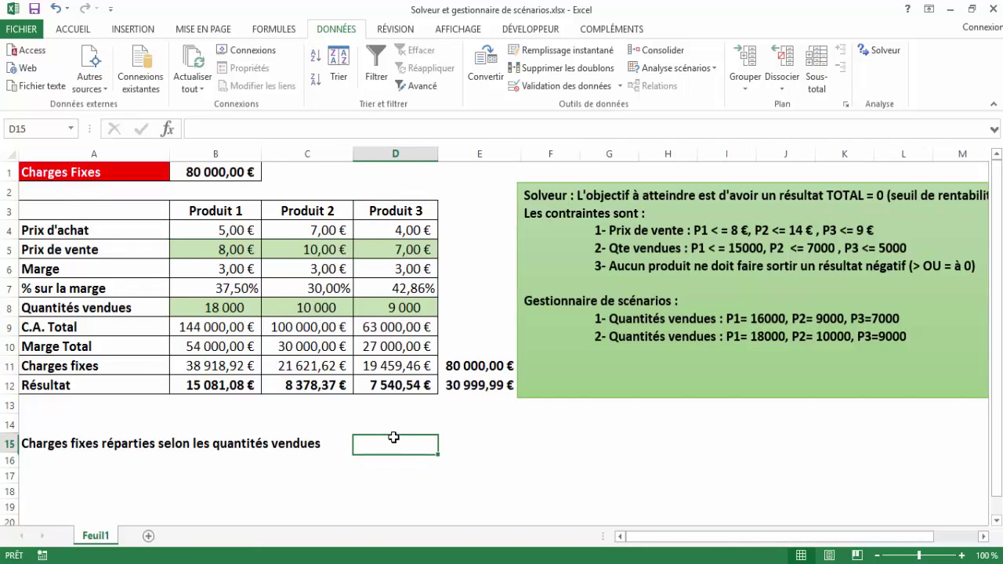